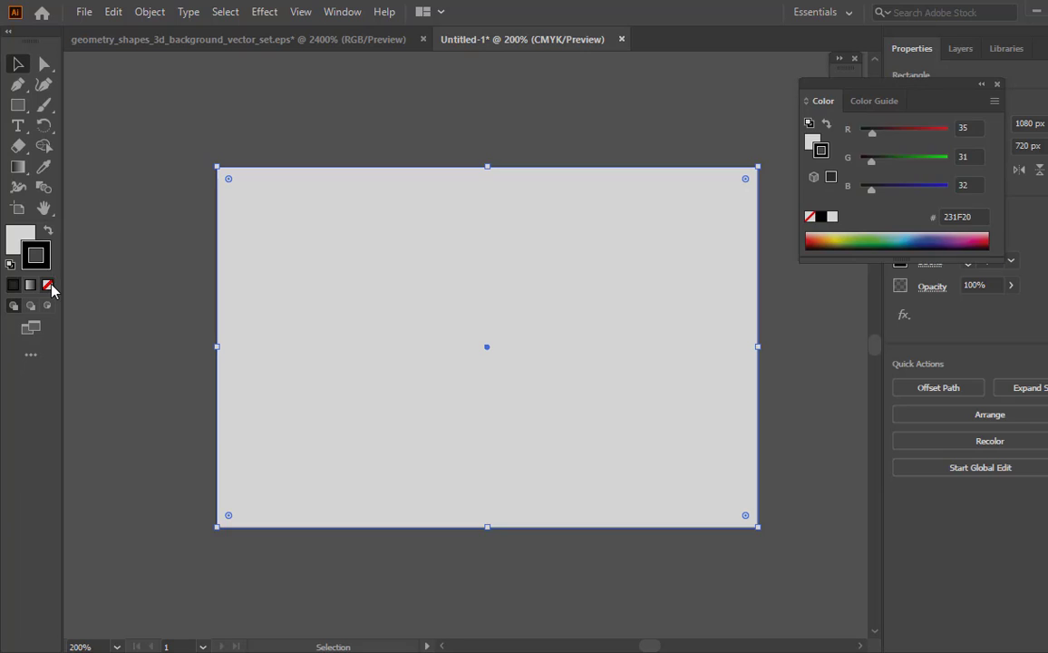
- Remove the background rectangle's stroke and make its fill the active attribute
click(49, 286)
click(24, 236)
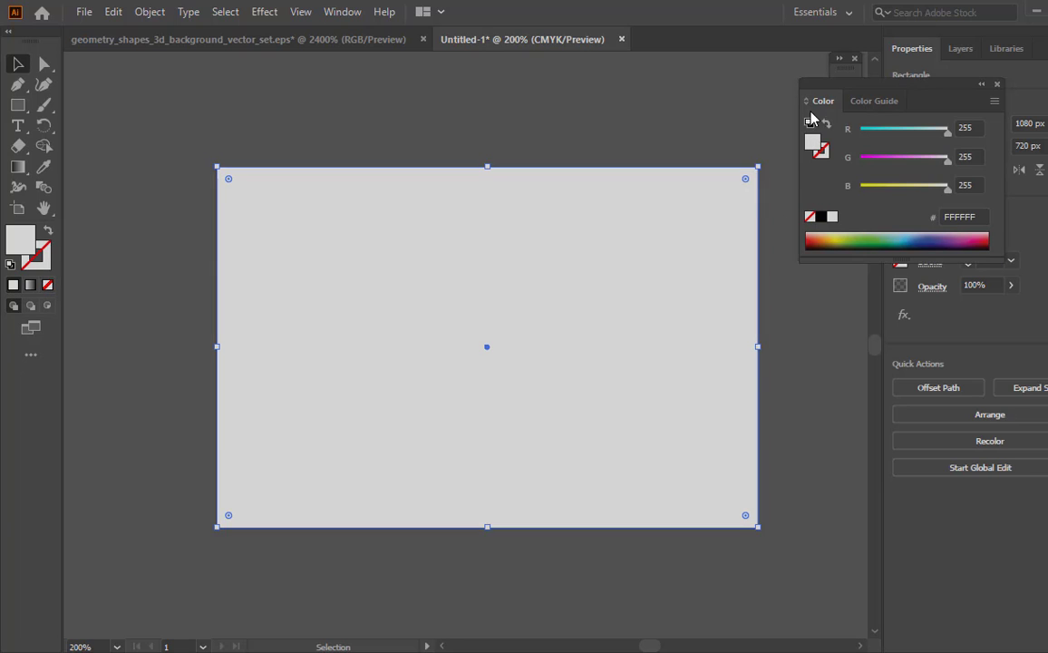
click(981, 84)
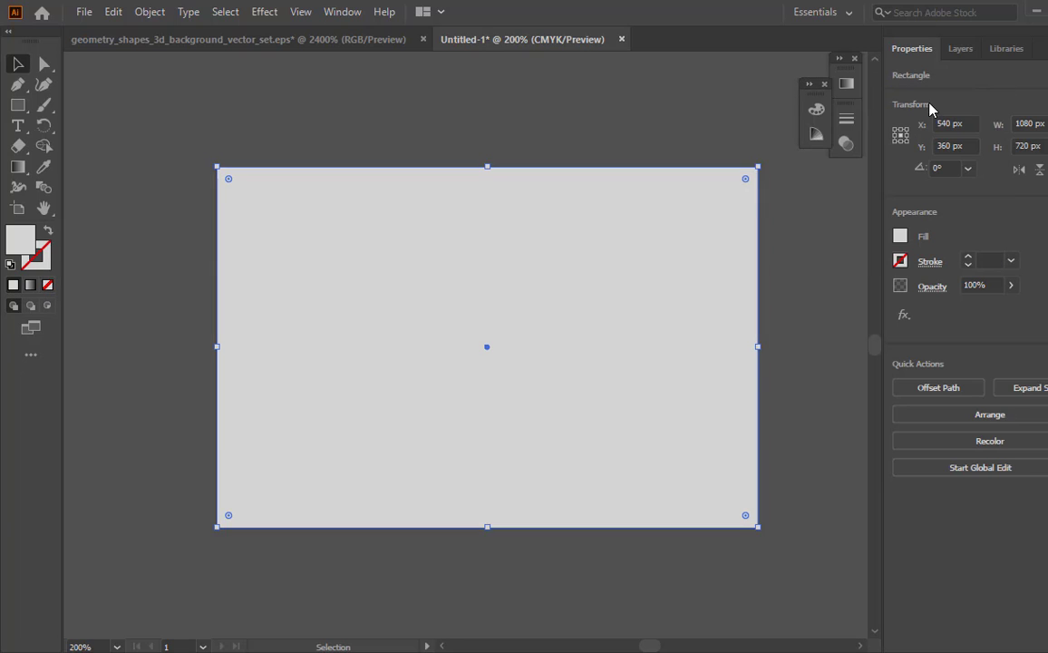
- Fill the background rectangle with a white-to-black linear gradient and move the gradient midpoint to about 76%
click(847, 88)
click(732, 211)
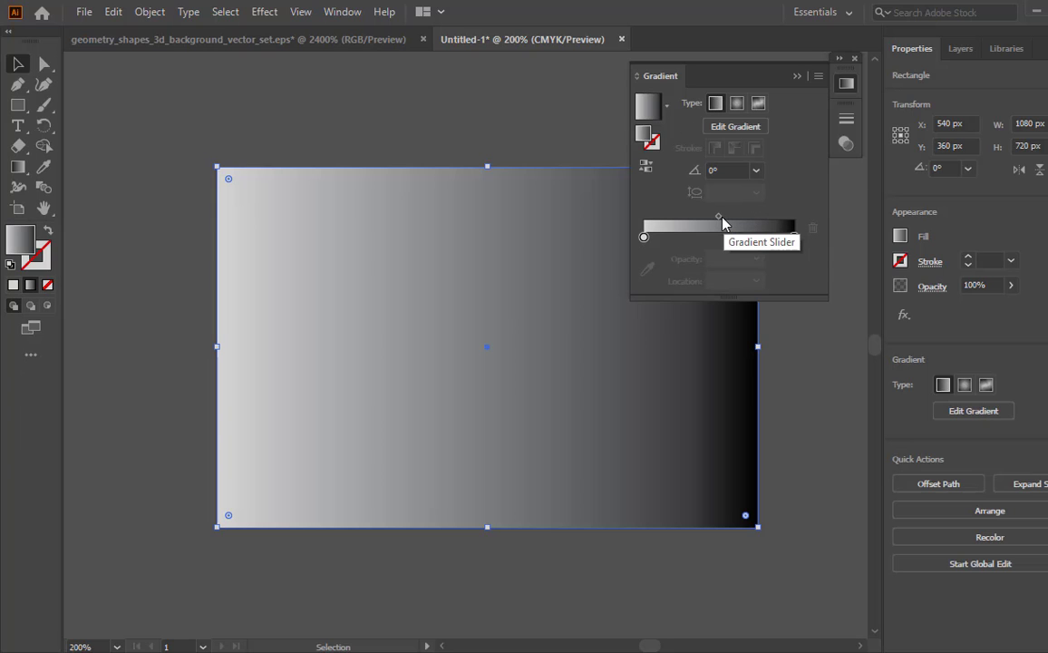
drag(718, 222, 757, 219)
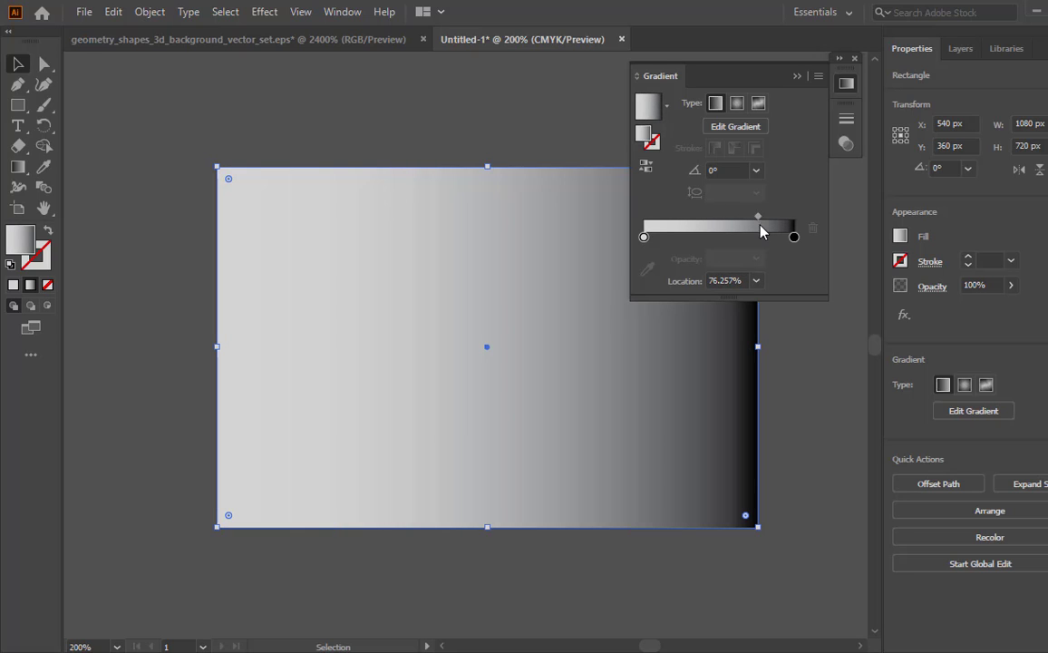
- Recolour the gradient's white stop in RGB mode to a dark teal blue, with red 0, green 88 and a reduced blue value
click(644, 237)
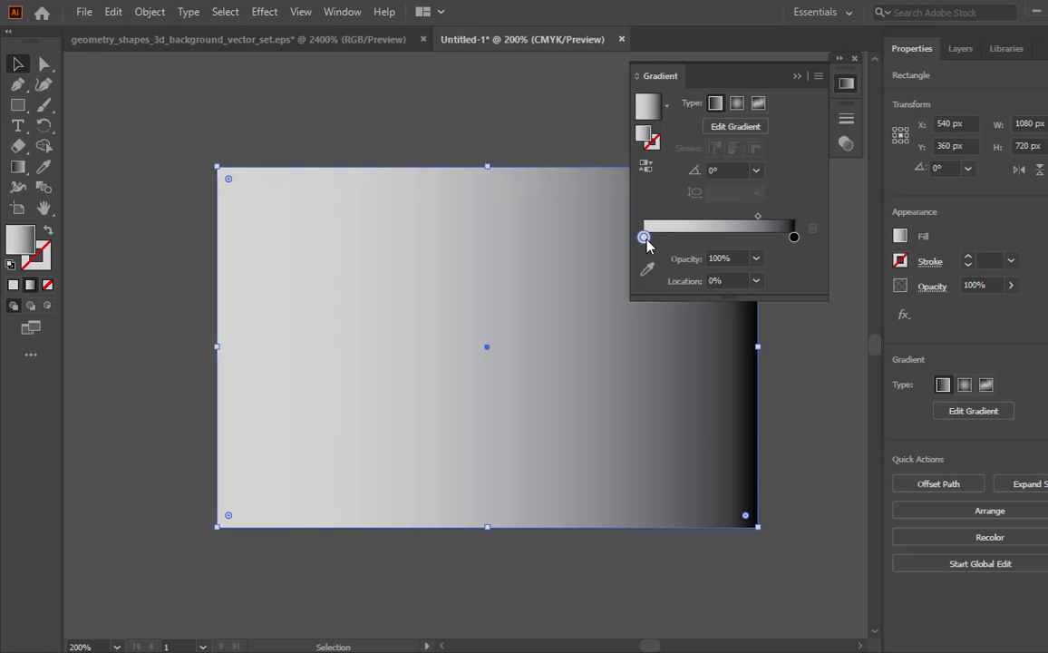
double_click(645, 238)
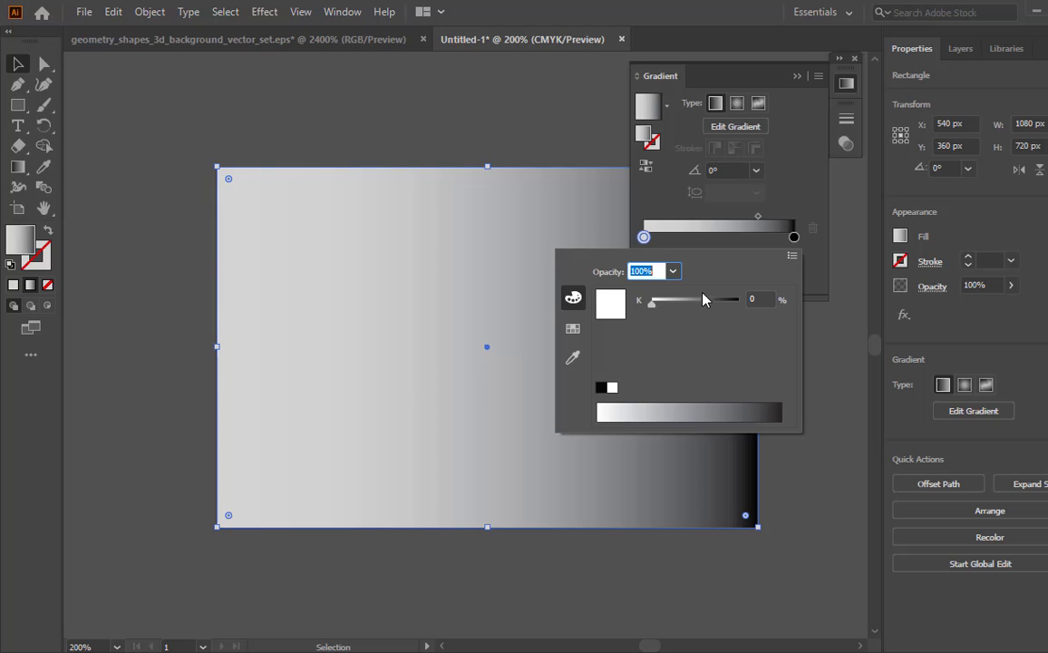
click(791, 257)
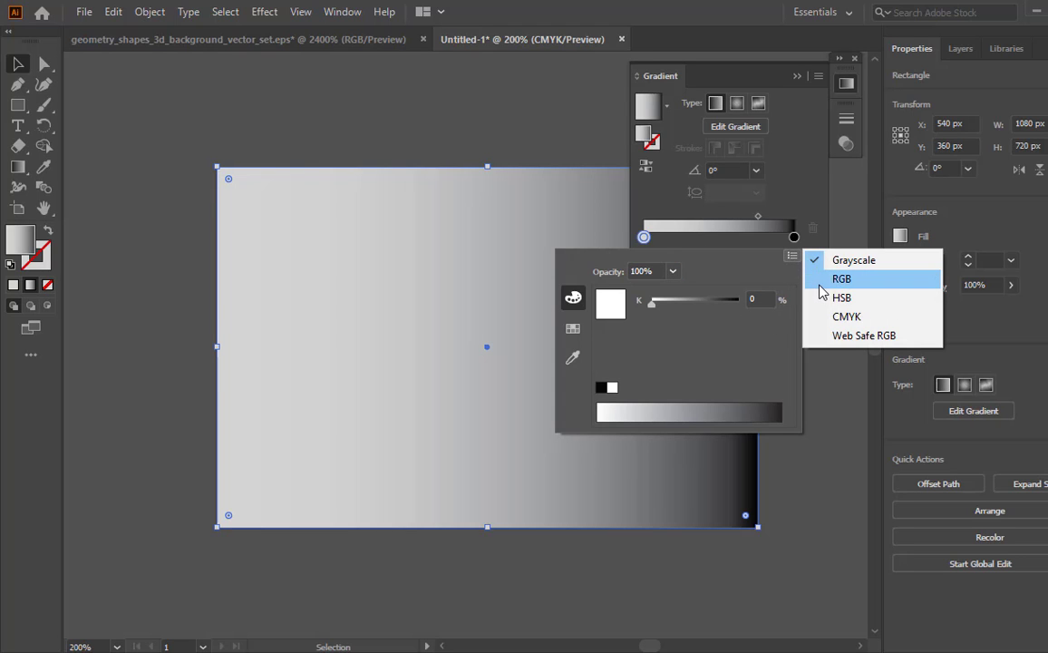
click(816, 280)
click(764, 299)
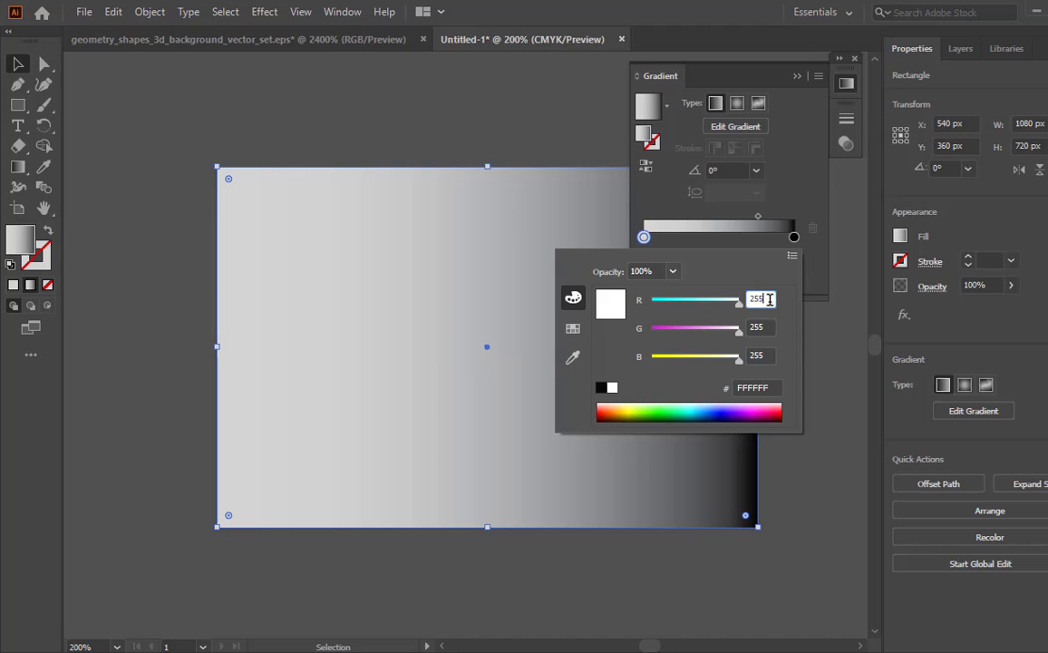
key(BackSpace)
text(0)
click(767, 326)
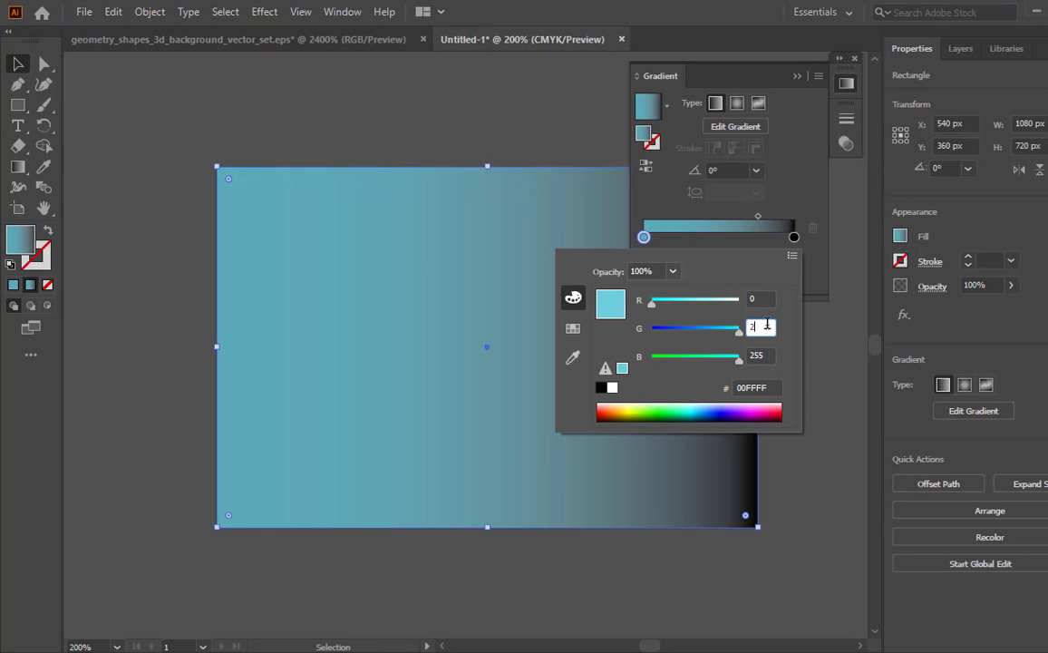
text(88)
click(759, 356)
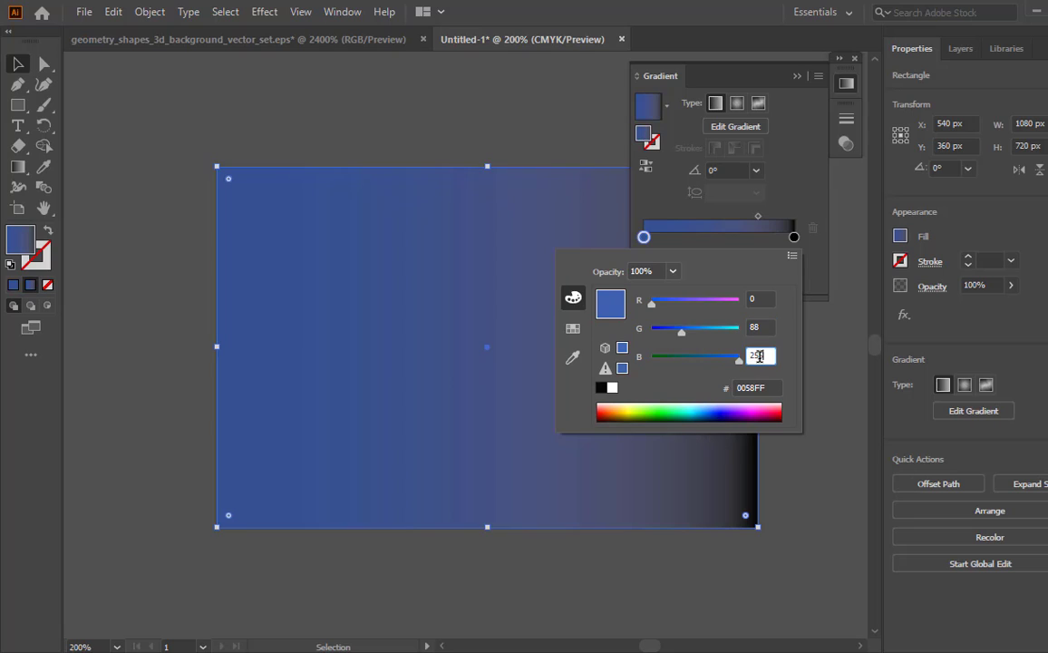
text(2)
key(Return)
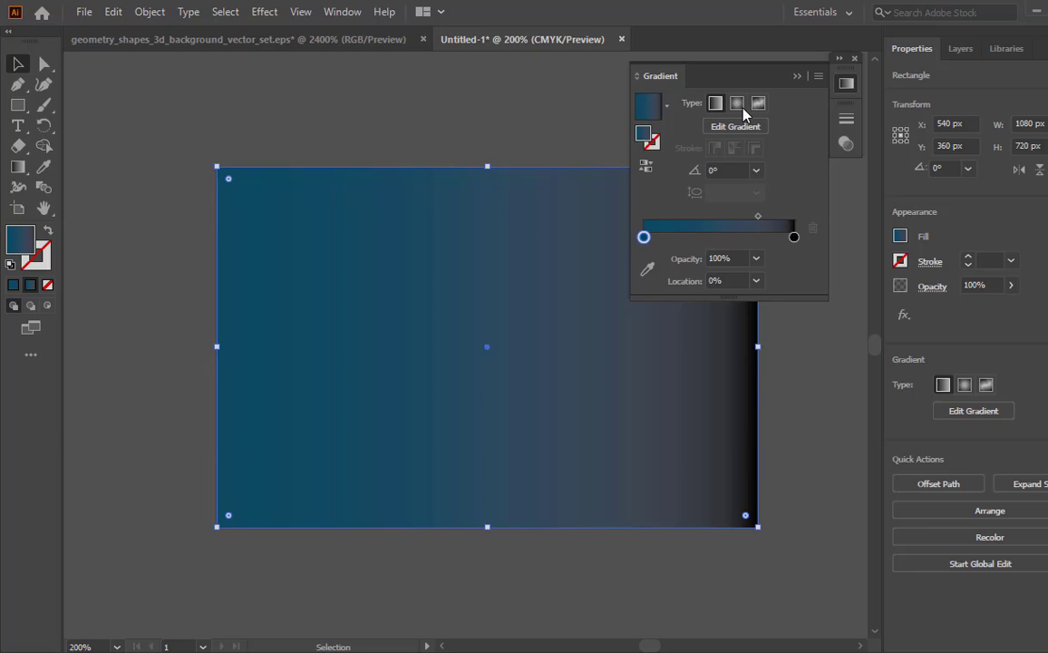
- Make the background gradient radial and set the rectangle's blending mode to Color Dodge
click(742, 107)
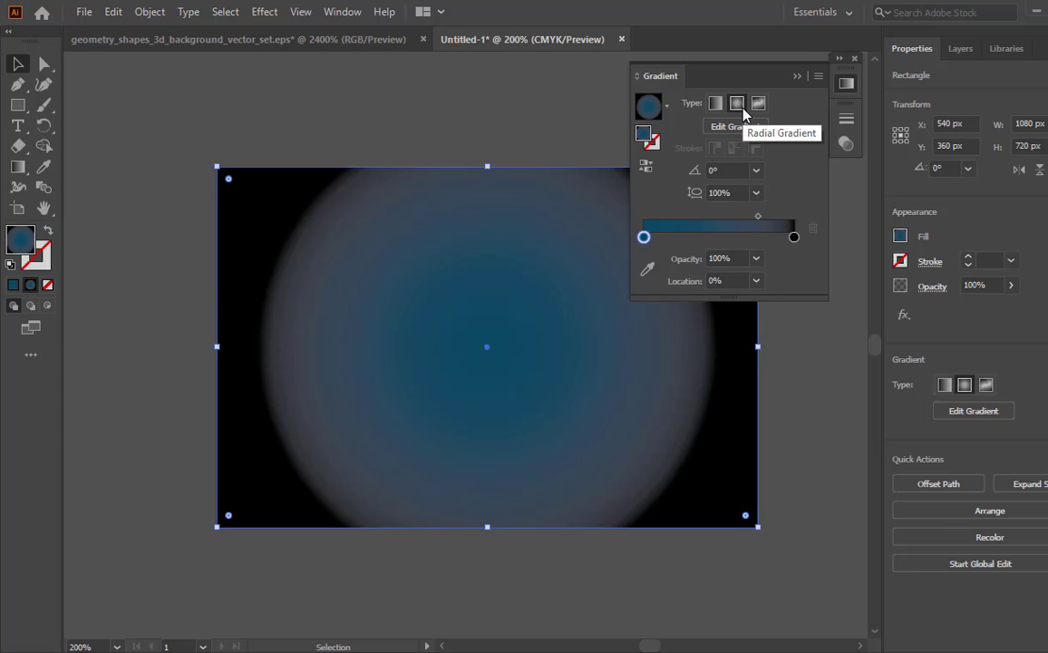
click(840, 147)
click(706, 138)
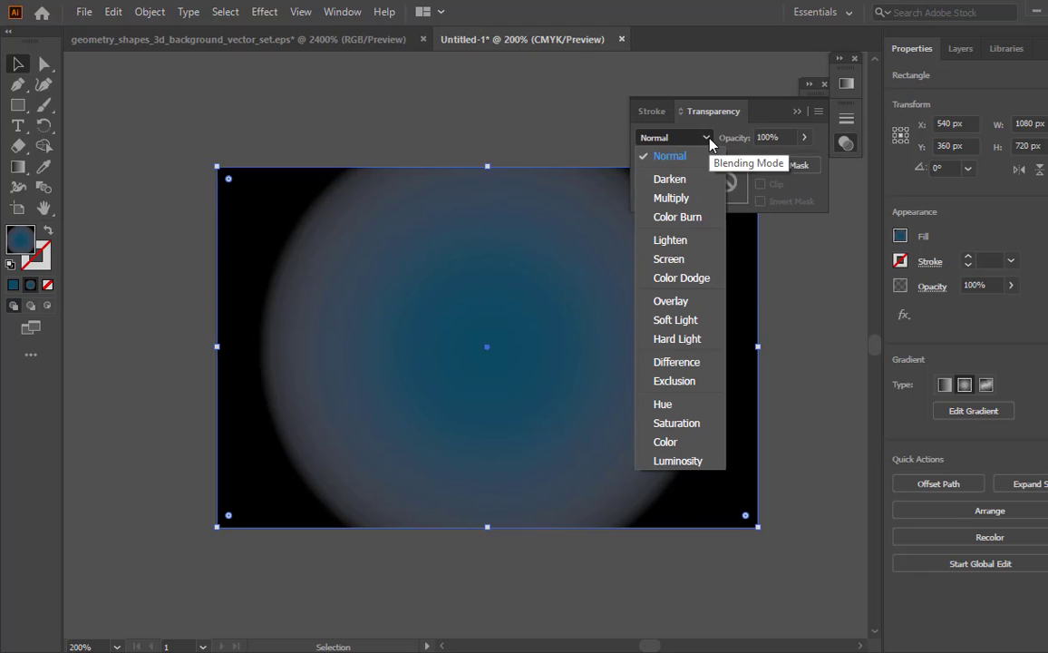
click(694, 287)
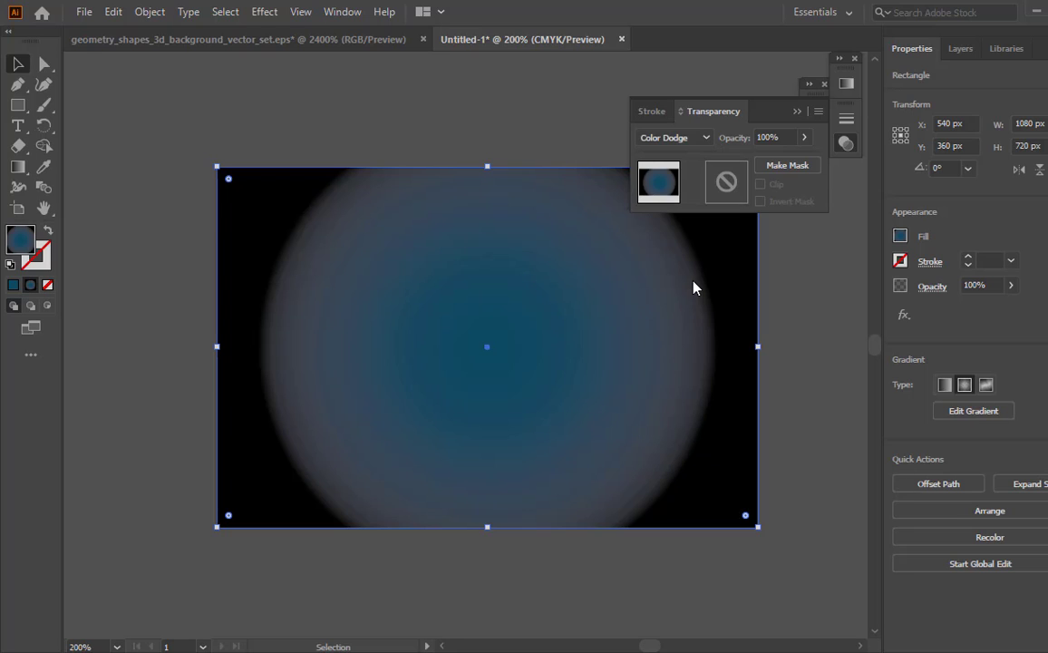
click(797, 112)
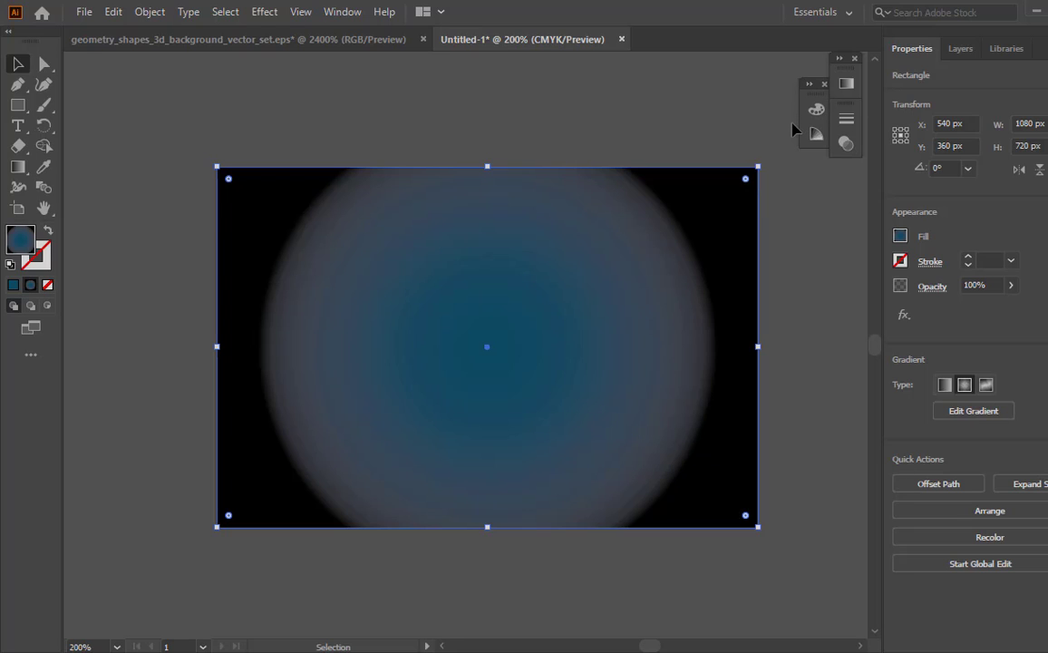
- Lighten the gradient's outer black stop slightly, to about 96% K
click(846, 84)
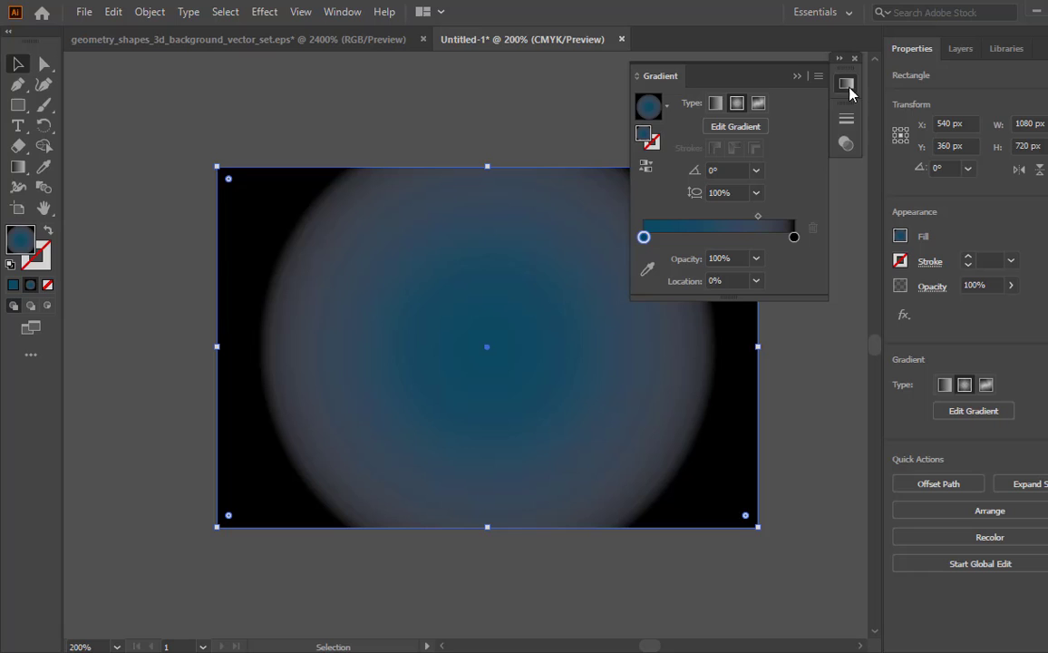
double_click(794, 236)
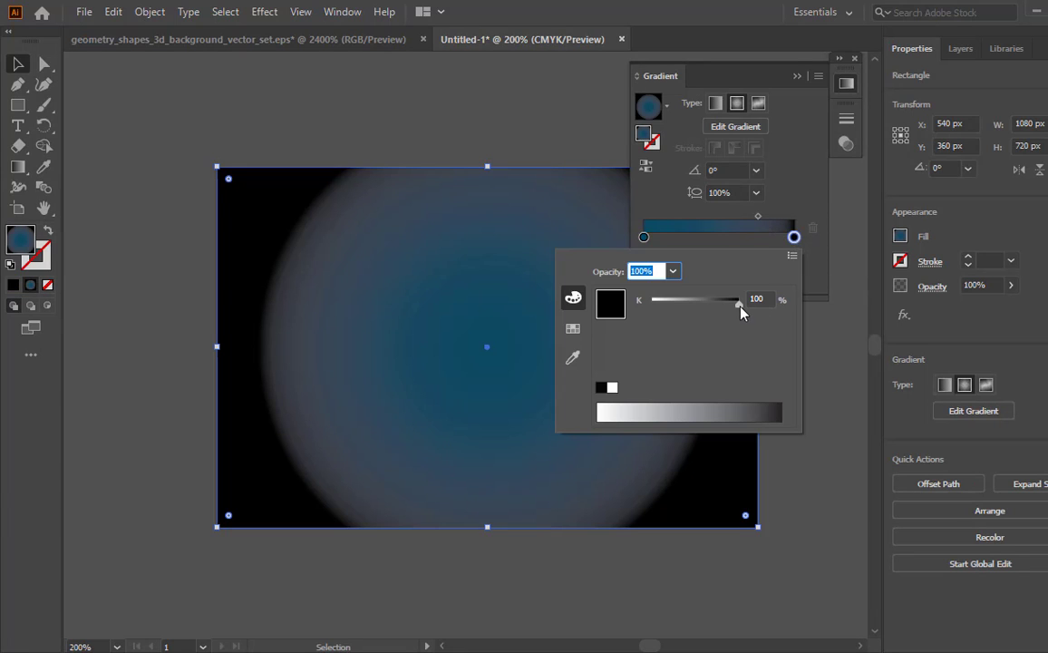
drag(741, 313, 737, 311)
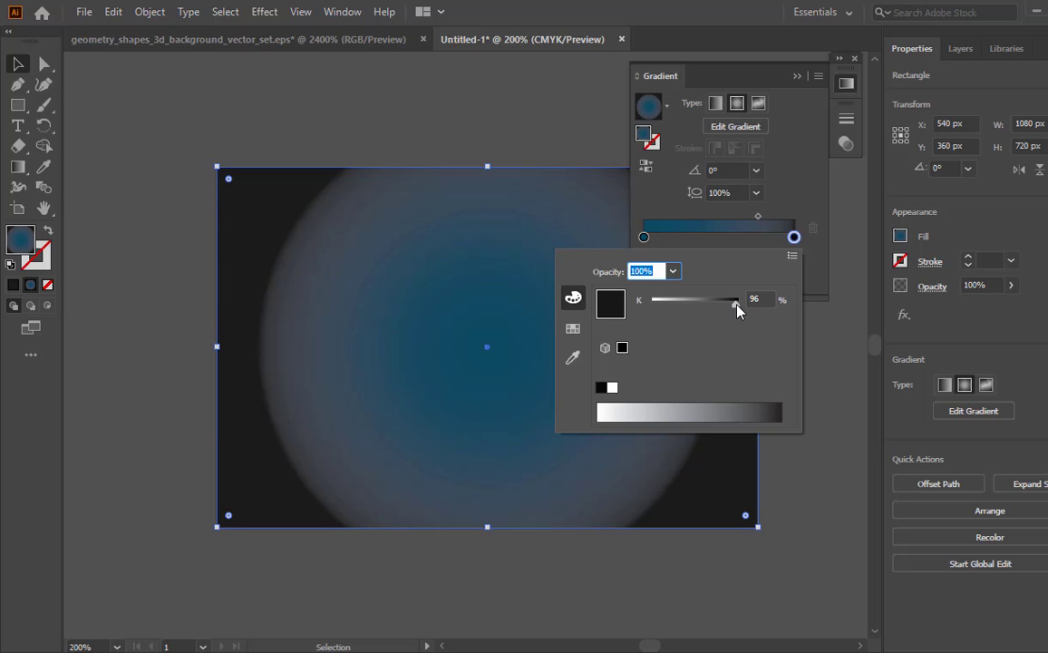
click(795, 78)
click(795, 78)
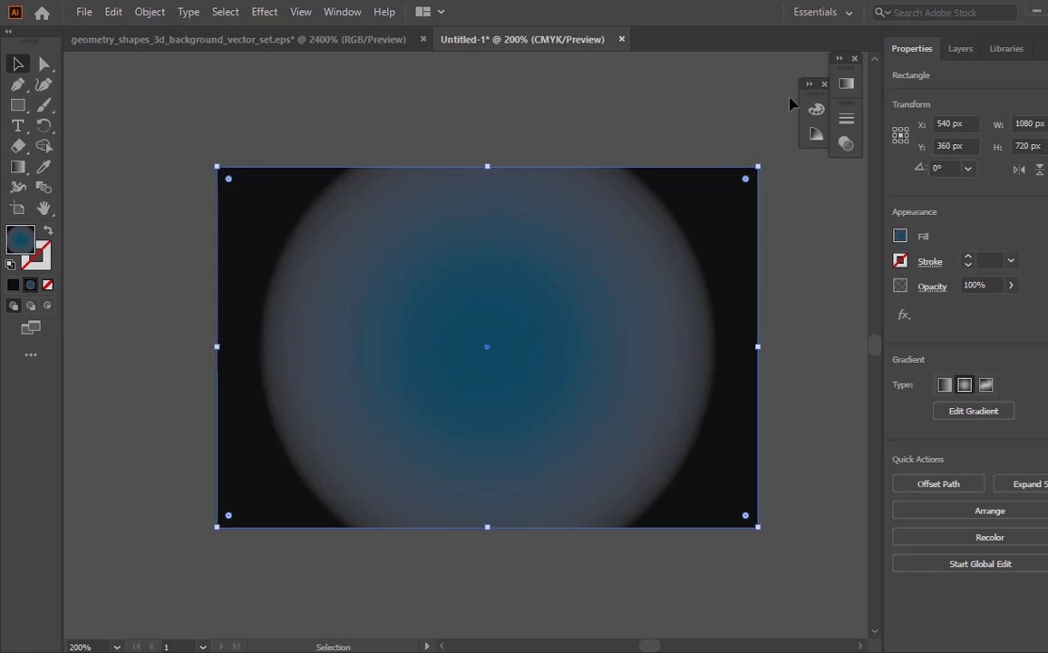
- Flatten the radial gradient into an ellipse as tall as the rectangle using the Gradient tool
click(25, 170)
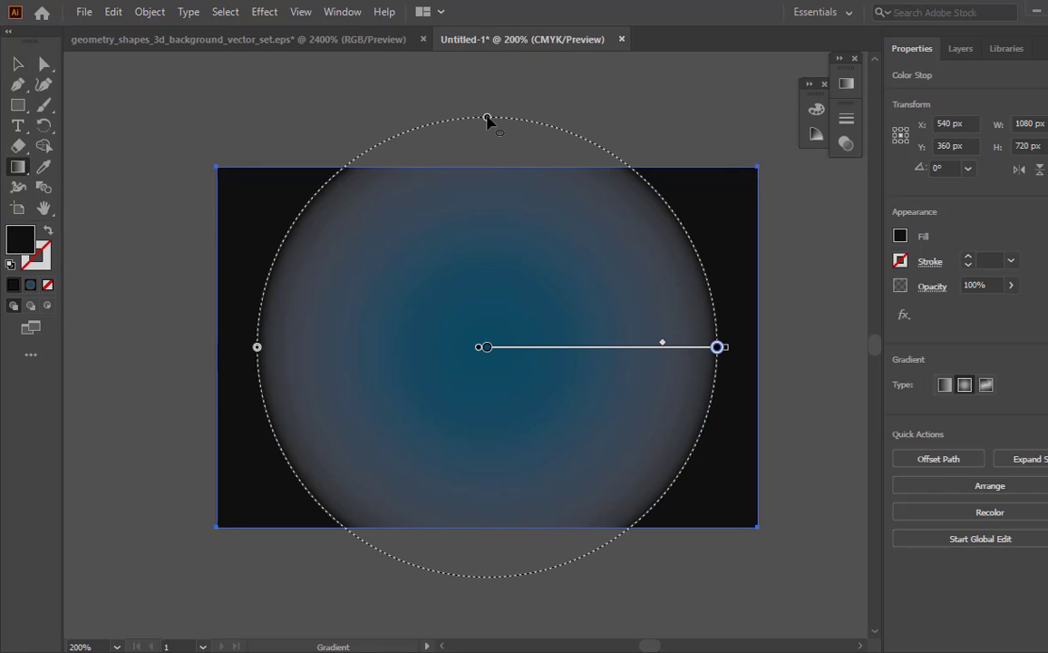
drag(489, 117, 490, 172)
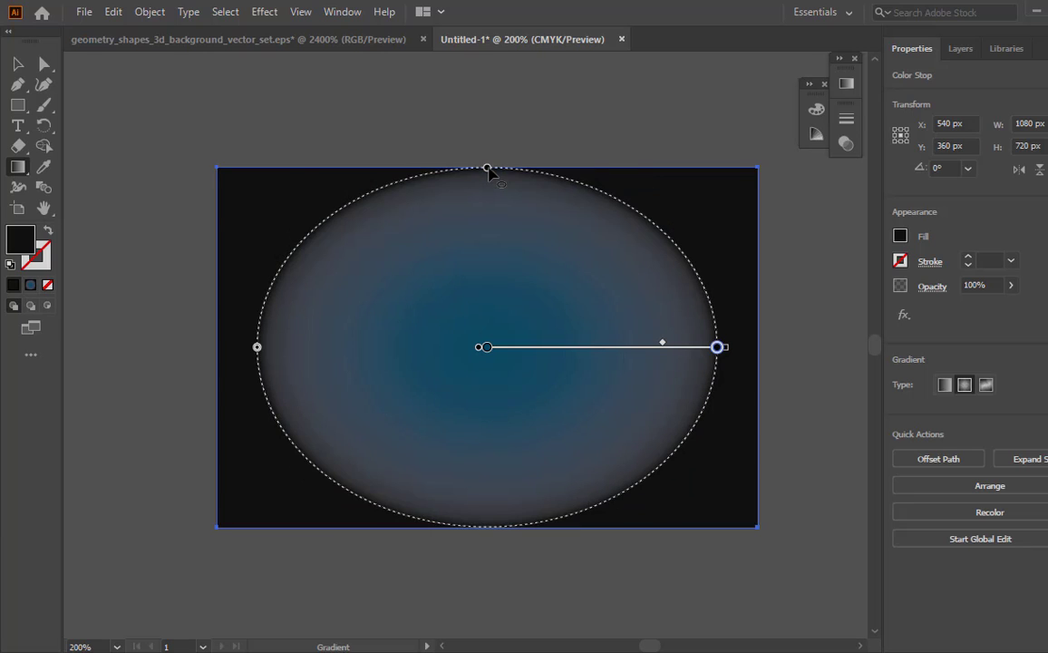
click(18, 65)
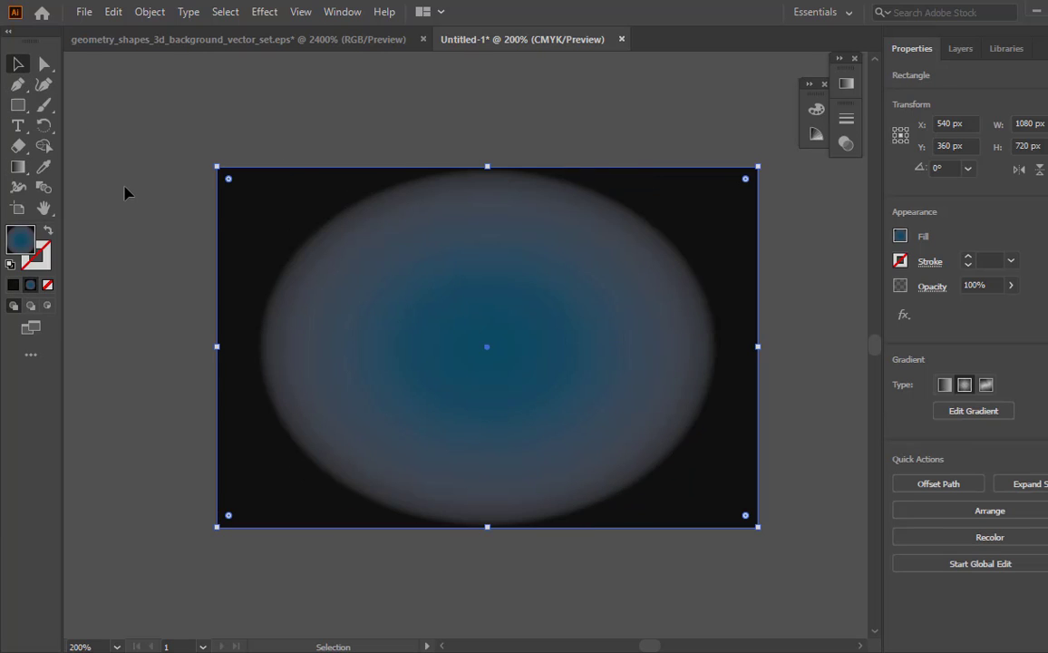
- Lock the gradient-filled background rectangle
click(156, 13)
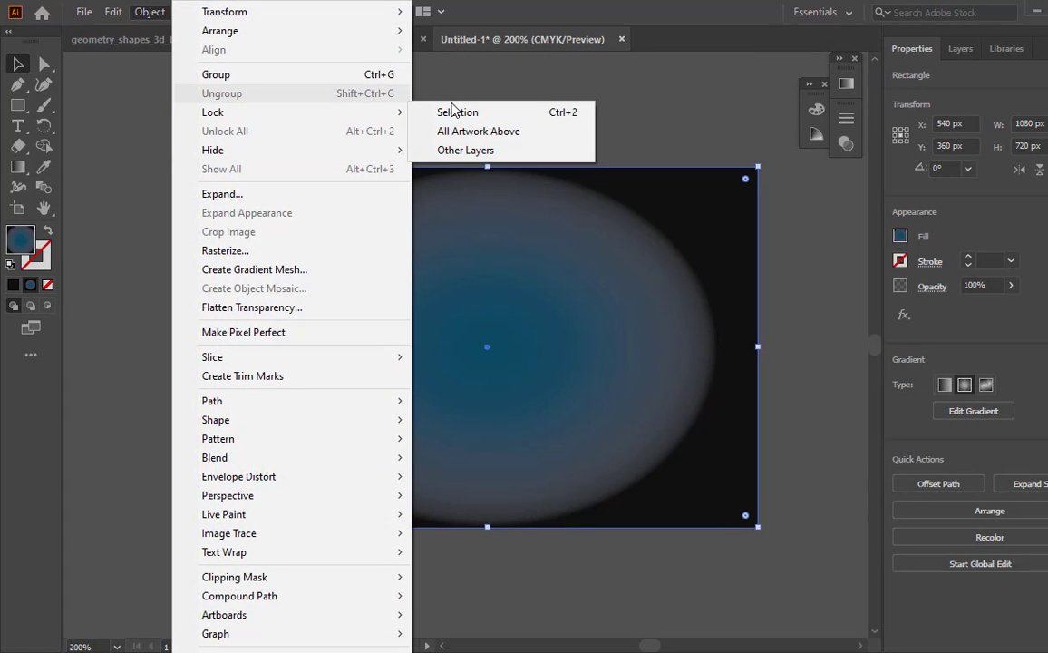
mouse_move(399, 111)
click(431, 112)
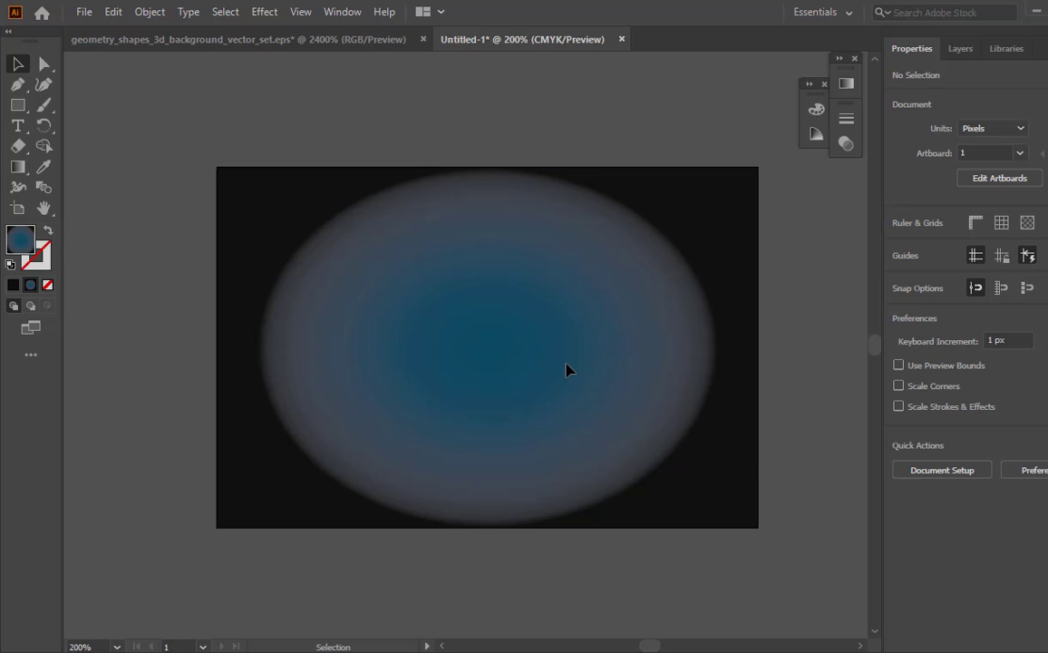
- Draw a narrow vertical rectangle about 106 px wide and 1101 px high over the artboard's left edge, extending beyond its top and bottom
click(17, 106)
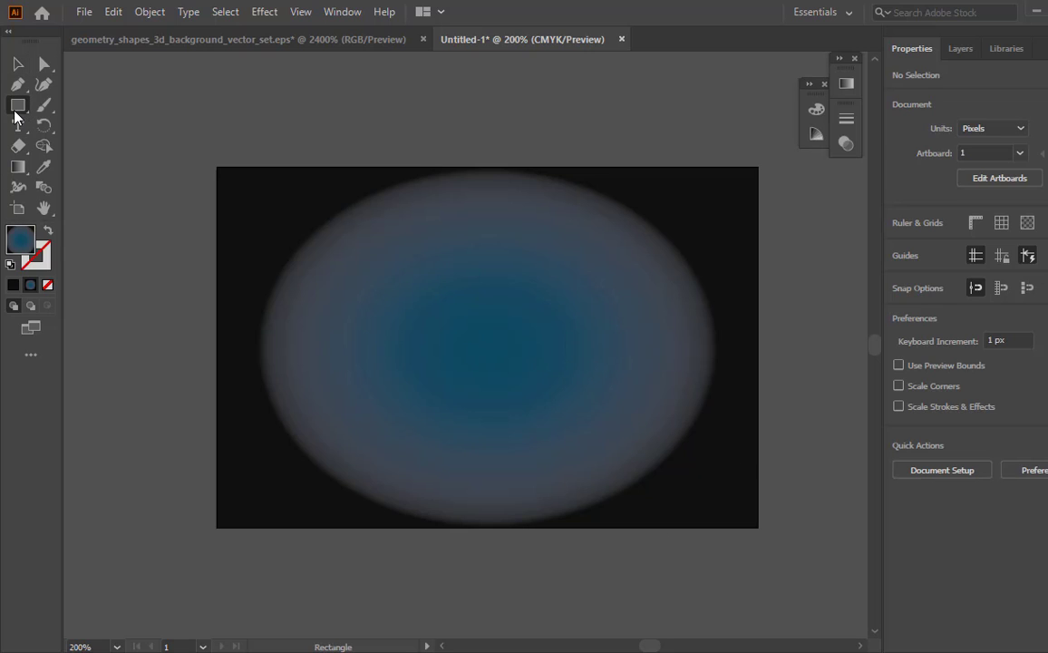
drag(209, 116, 262, 627)
key(v)
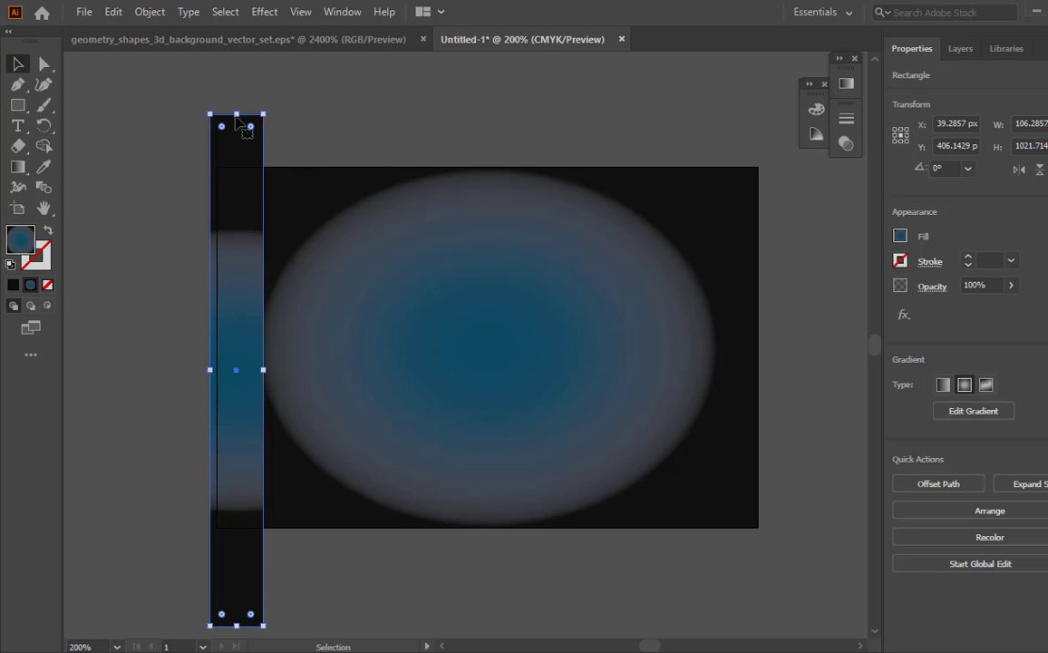
drag(236, 114, 236, 74)
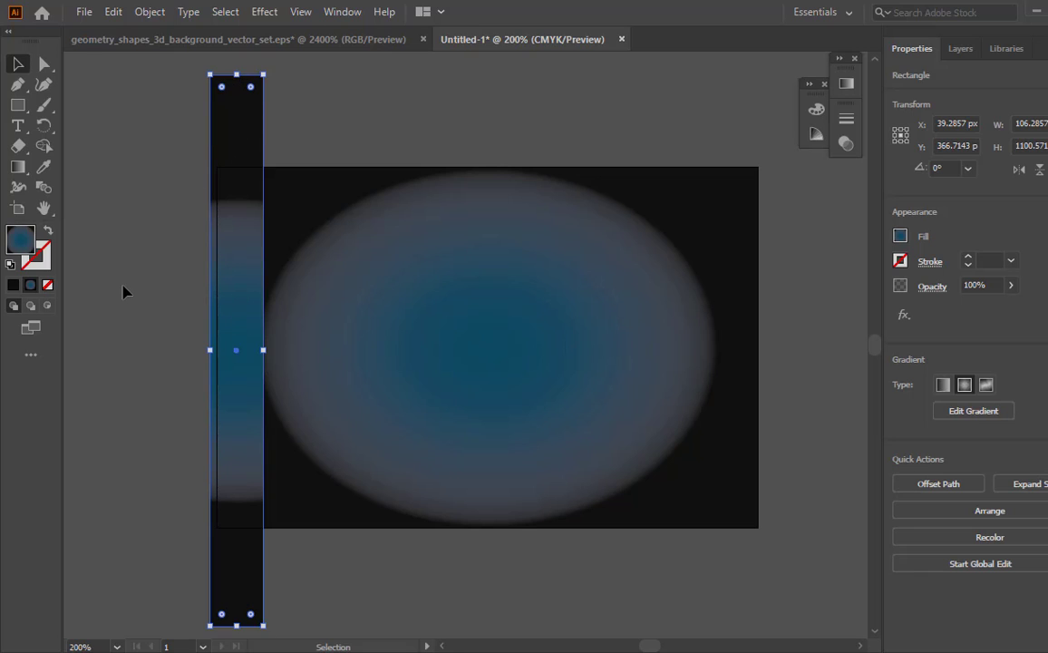
- Fill the vertical strip with the white-to-black linear gradient preset and move the gradient midpoint to about 18%
click(842, 83)
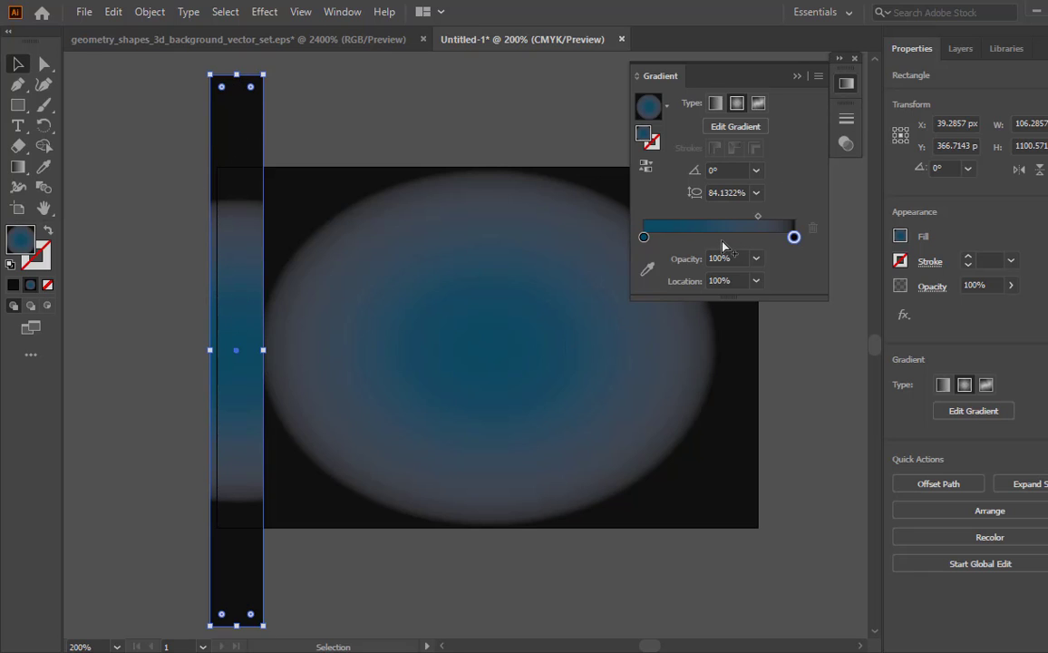
click(668, 106)
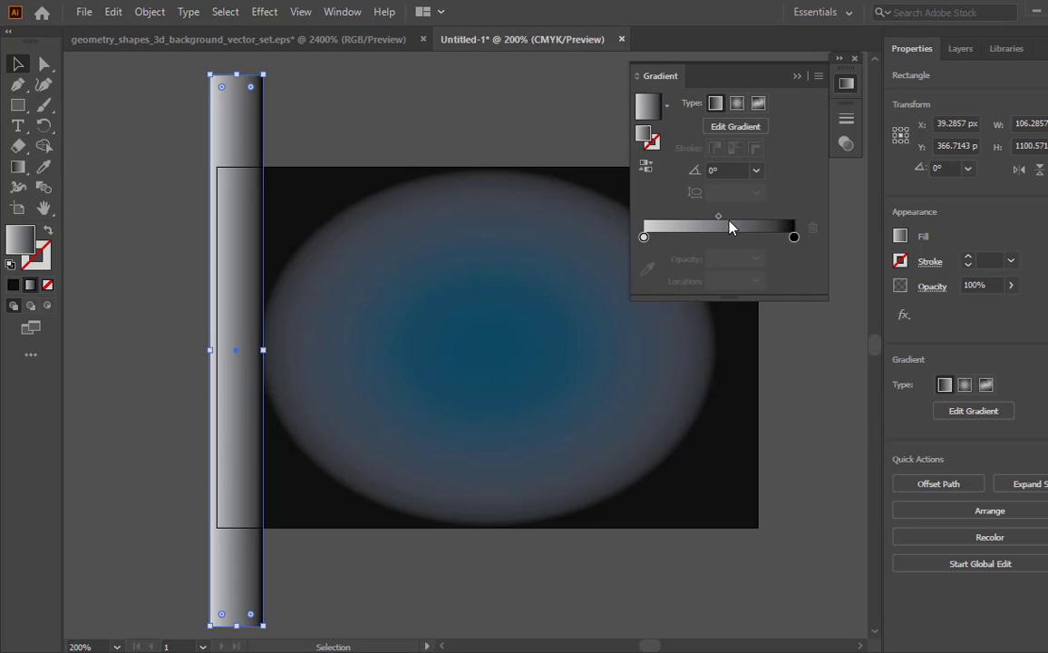
drag(719, 217, 671, 229)
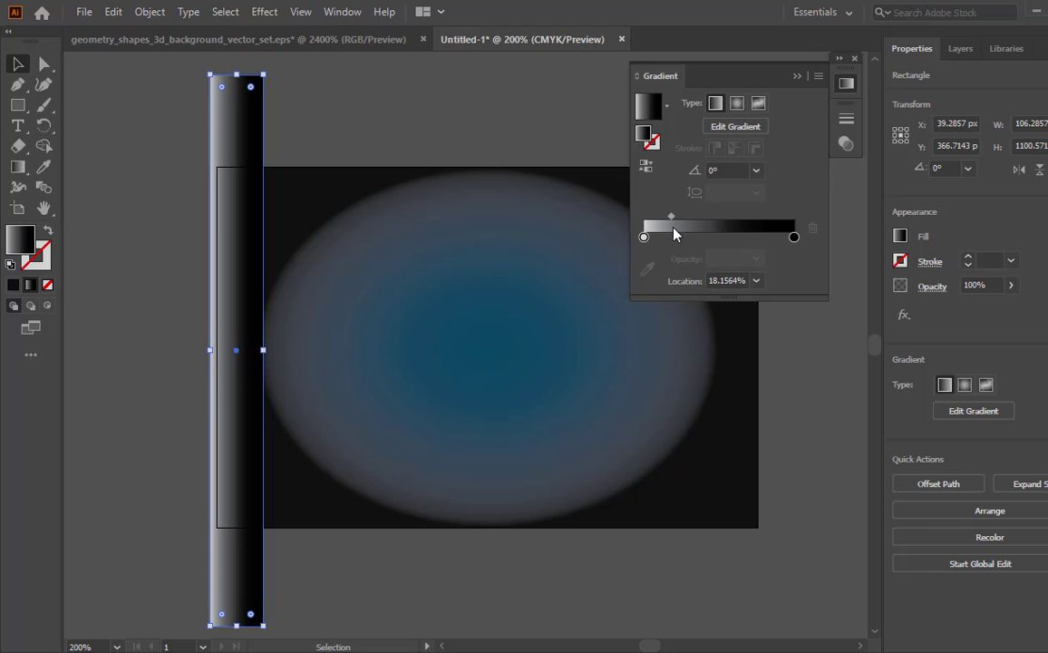
- Switch the strip gradient's black end stop to RGB and set its colour to white (255, 255, 255)
double_click(794, 237)
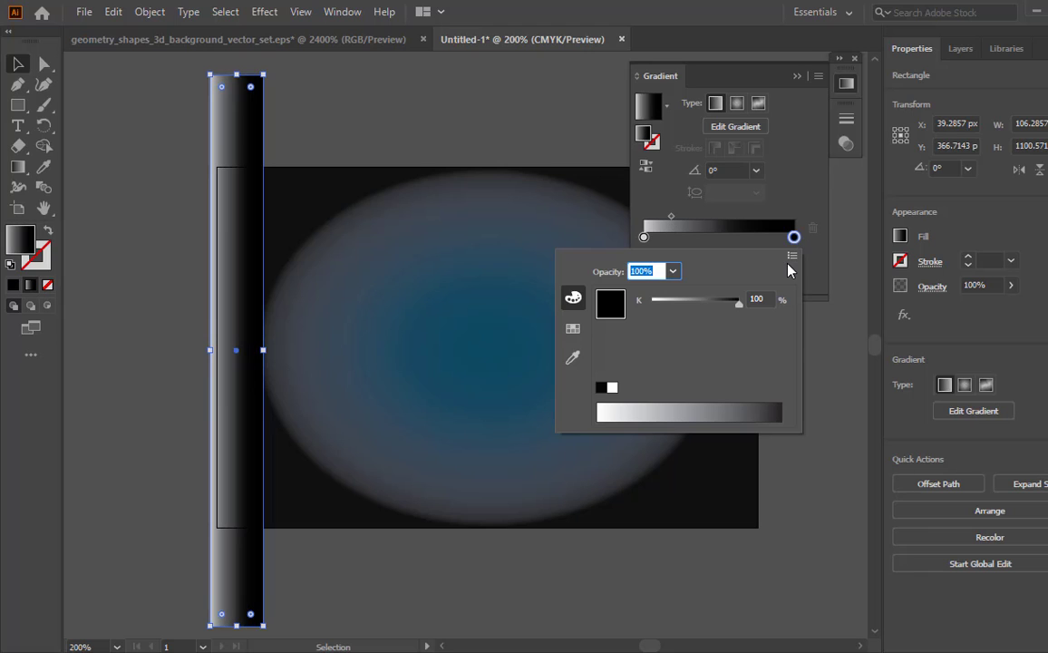
click(791, 258)
click(842, 278)
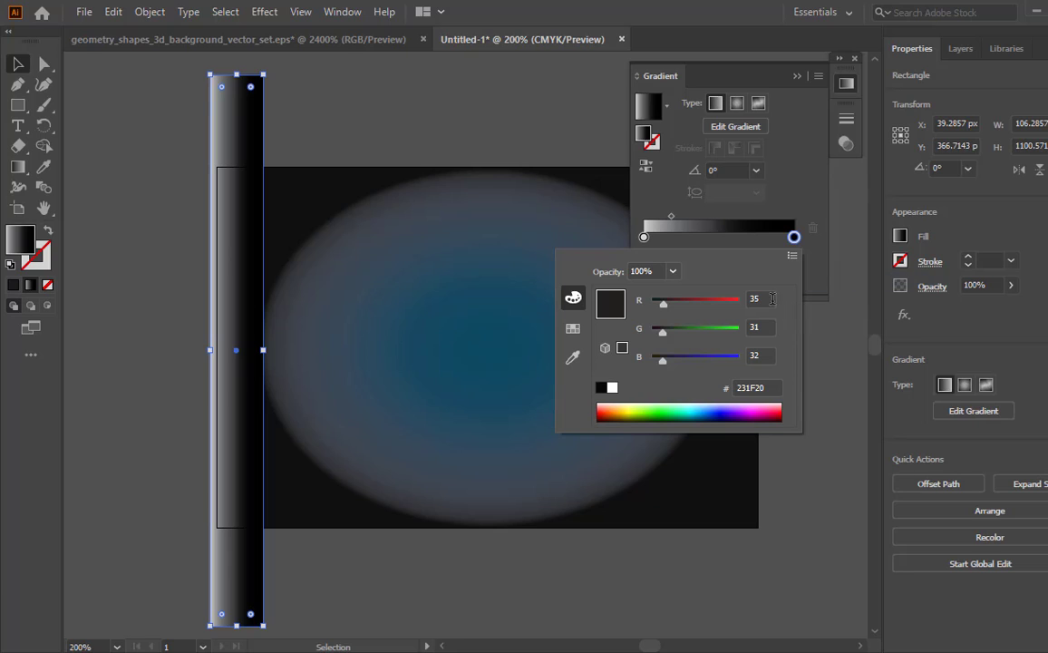
click(770, 299)
text(255)
click(762, 327)
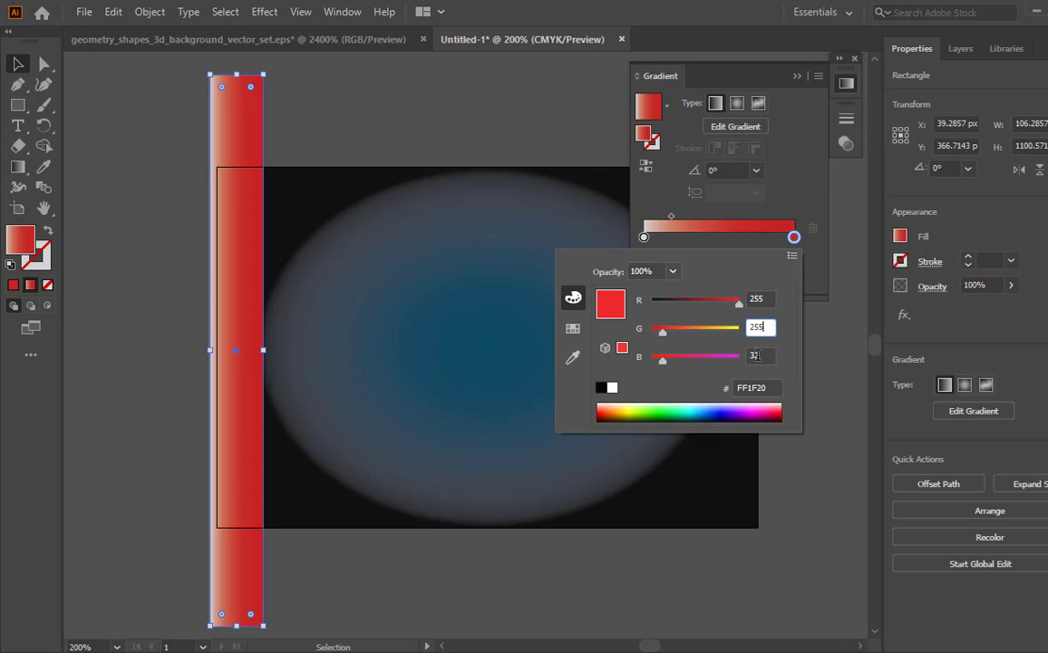
click(762, 356)
key(BackSpace)
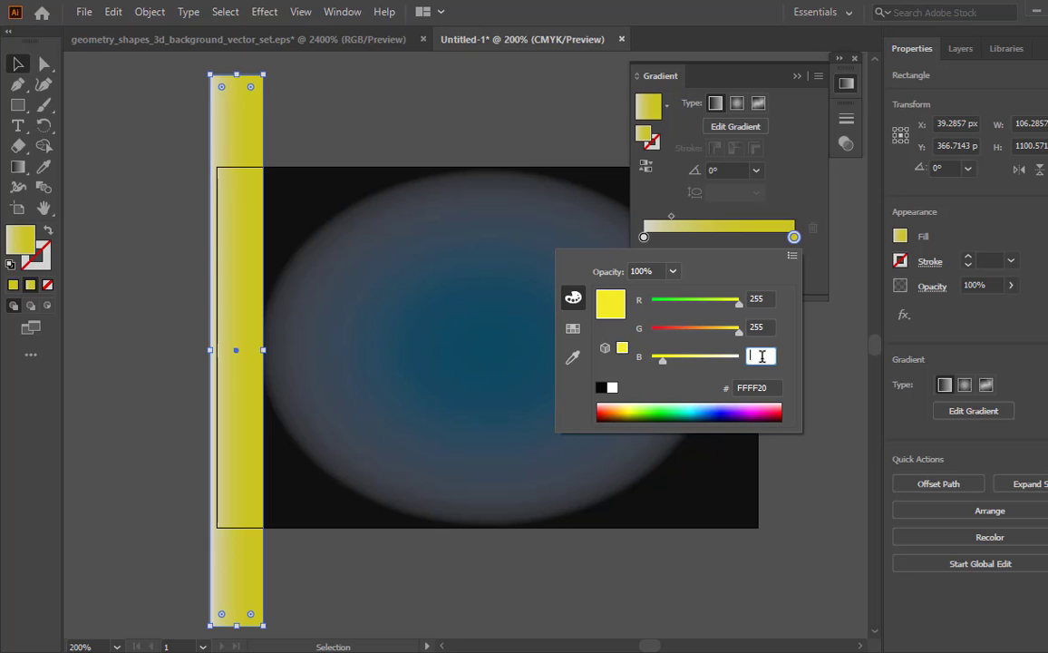
text(255)
key(Return)
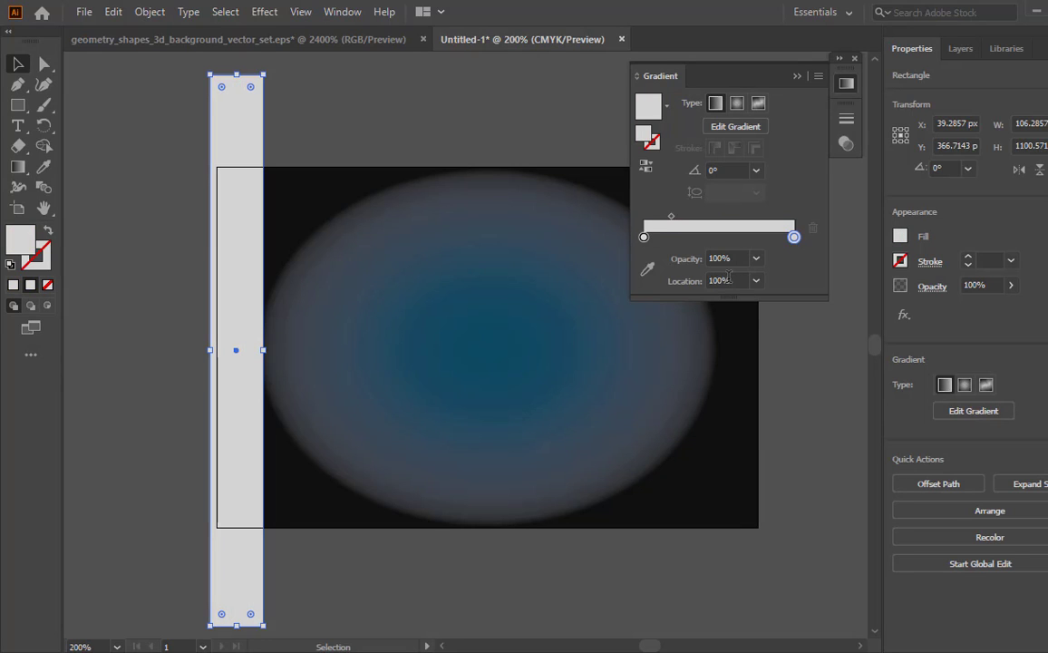
- Set the colour of the strip gradient's starting stop to RGB 36, 16, 0 and collapse the gradient settings
click(644, 237)
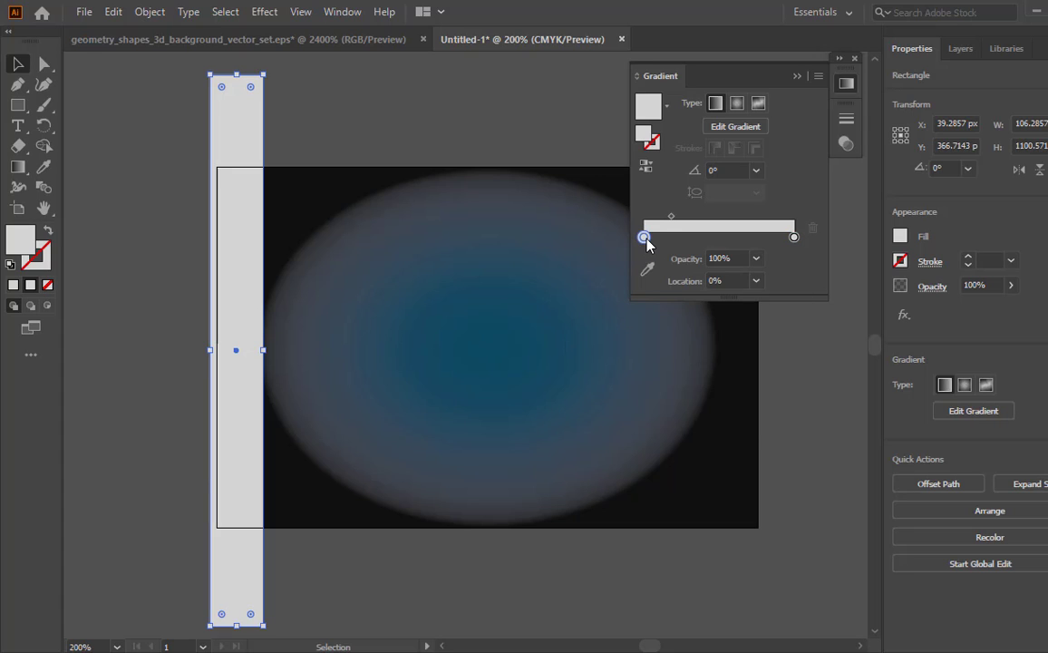
double_click(645, 238)
click(767, 299)
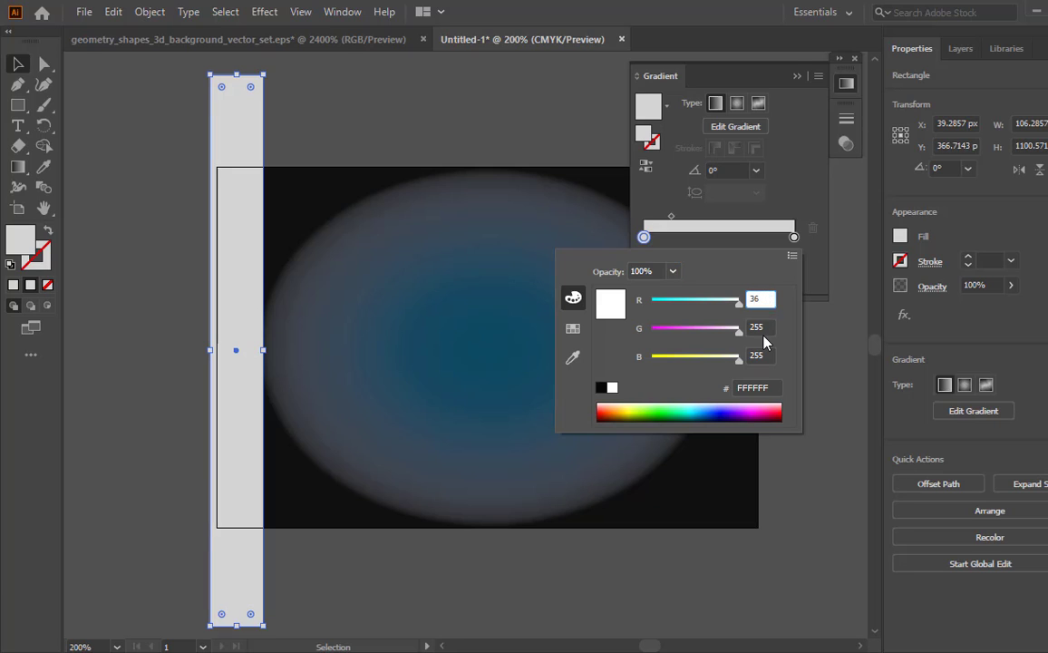
click(758, 329)
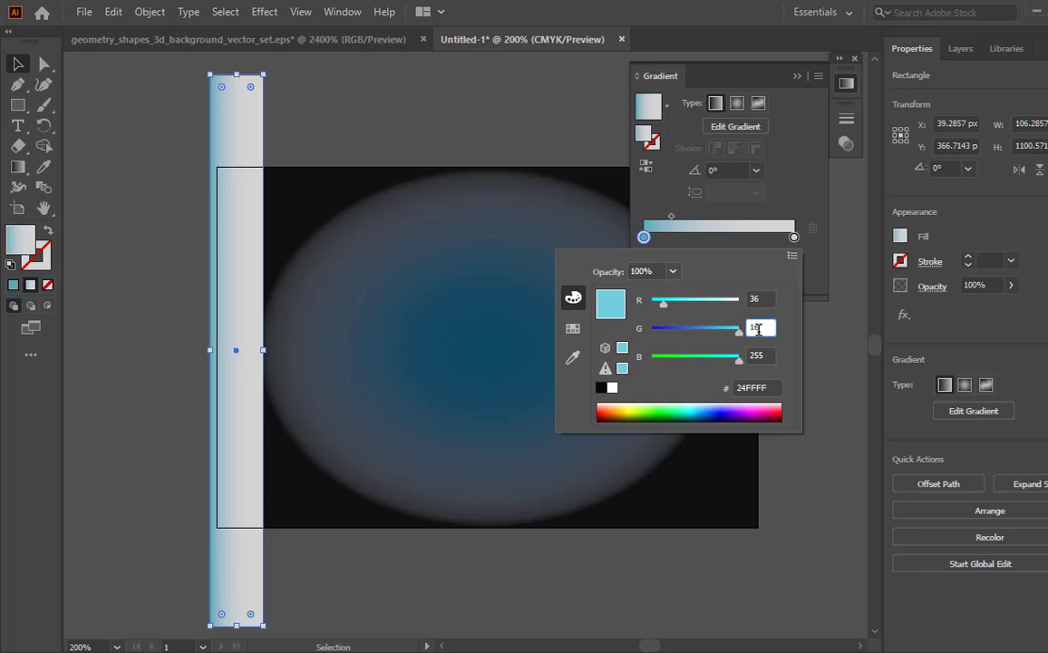
text(16)
click(767, 356)
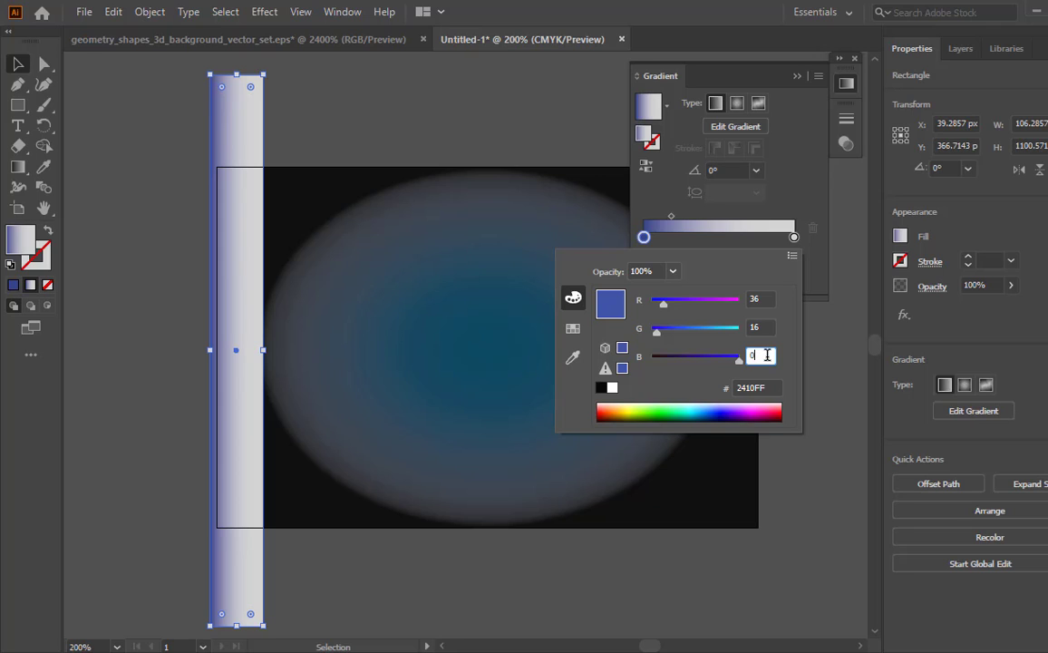
key(Return)
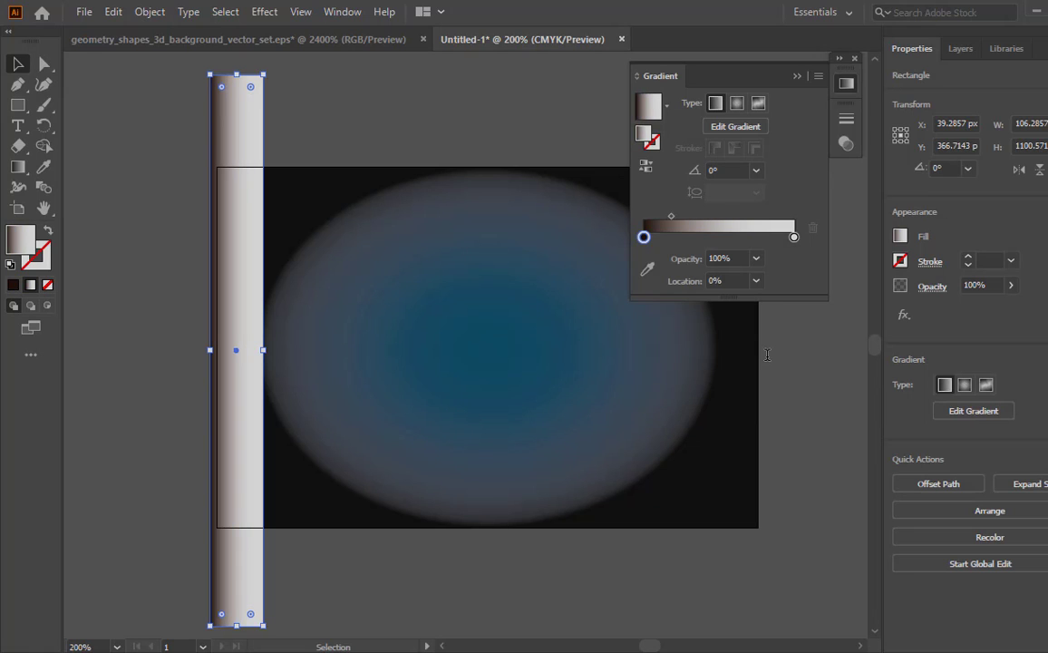
click(798, 78)
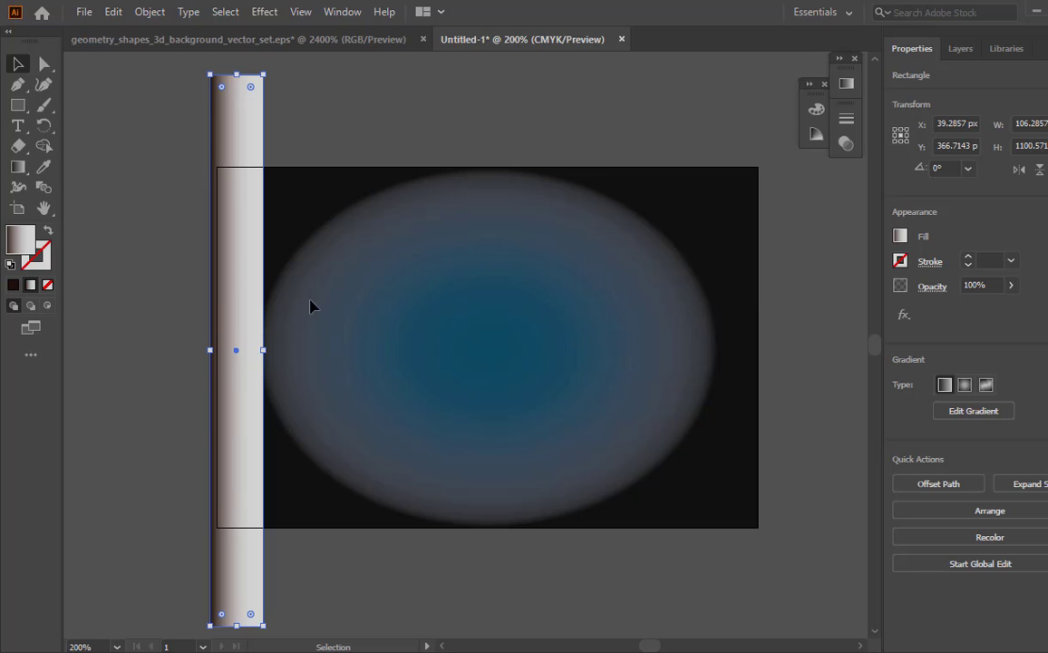
- Position the strip over the artboard's left edge and enlarge it to about 144 px wide and 1118 px high
drag(248, 297, 284, 316)
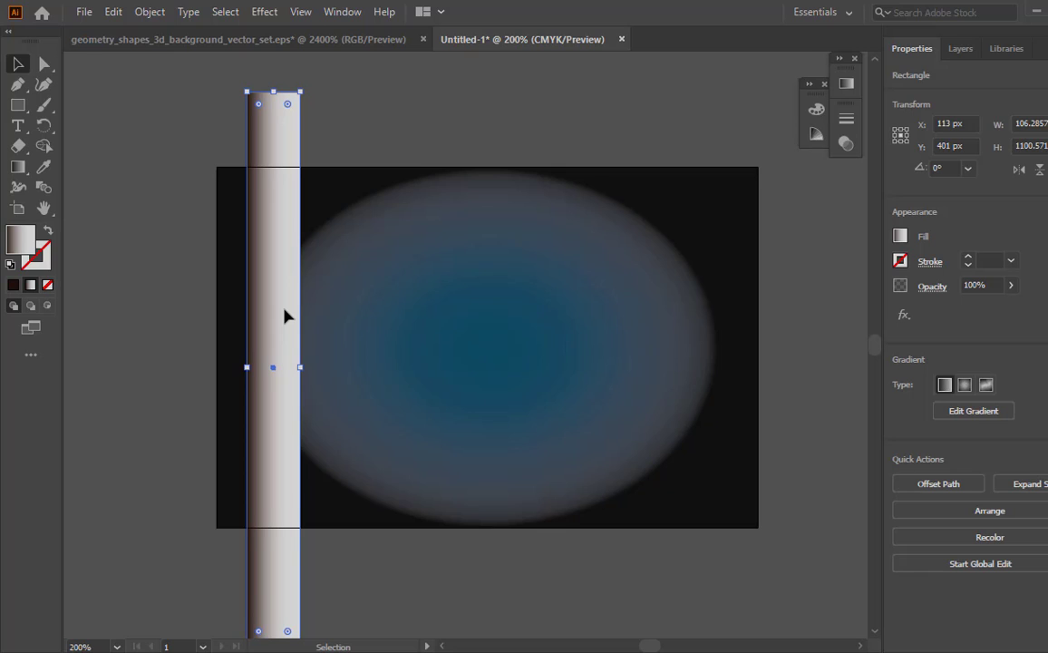
scroll(284, 315, down, 1)
key(z)
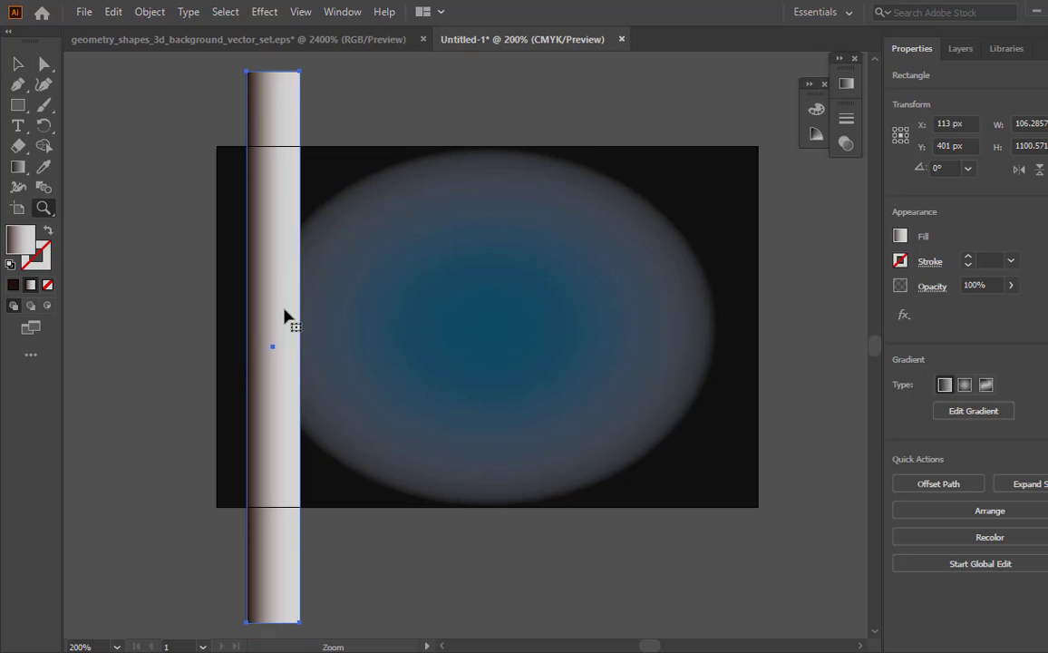
alt+click(309, 285)
alt+click(564, 389)
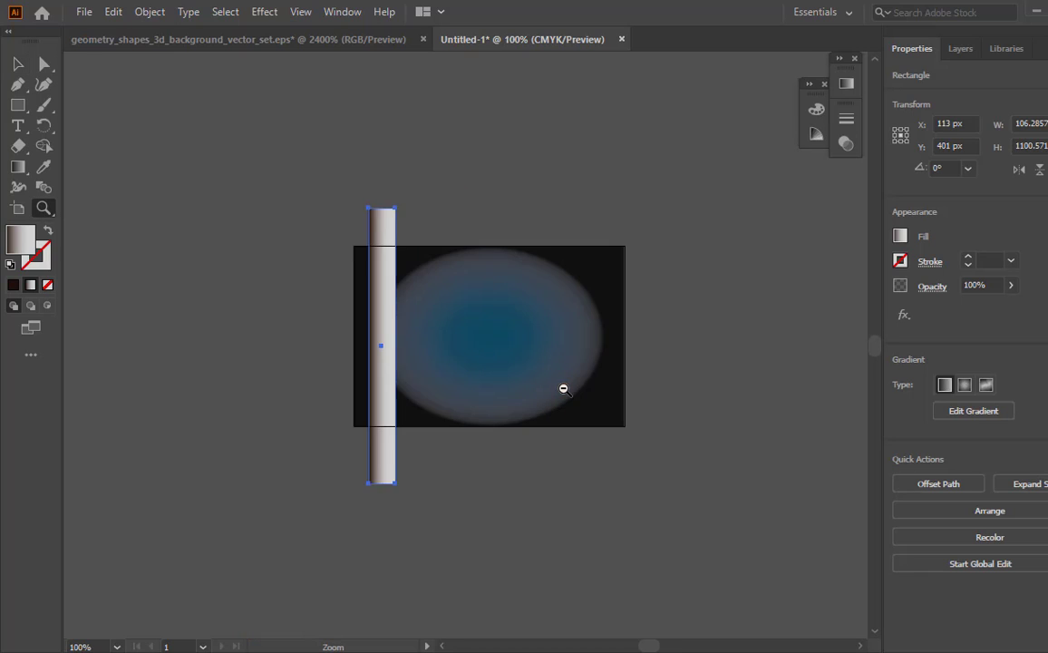
key(v)
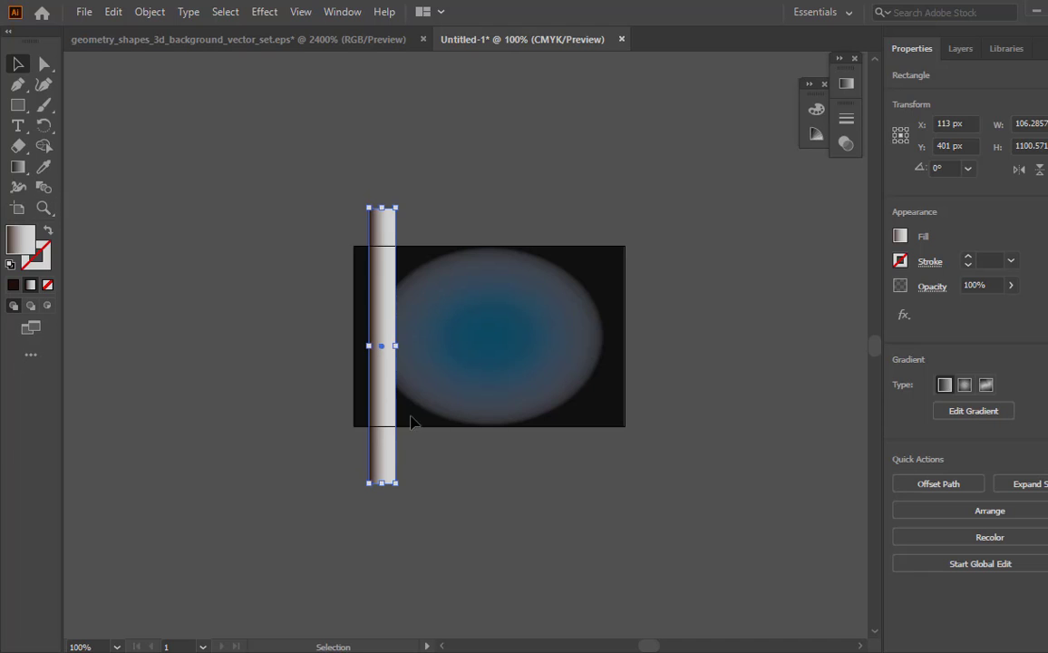
drag(386, 438, 361, 439)
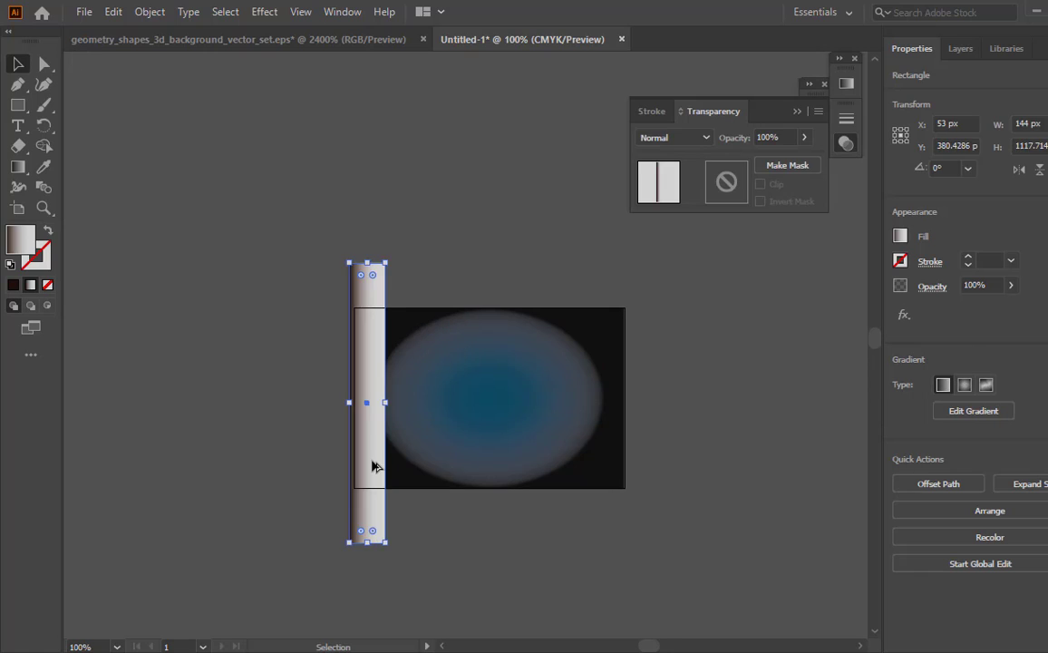
- Duplicate the strip just to its right and fill the copy with the white-to-black linear gradient preset
drag(372, 464, 420, 466)
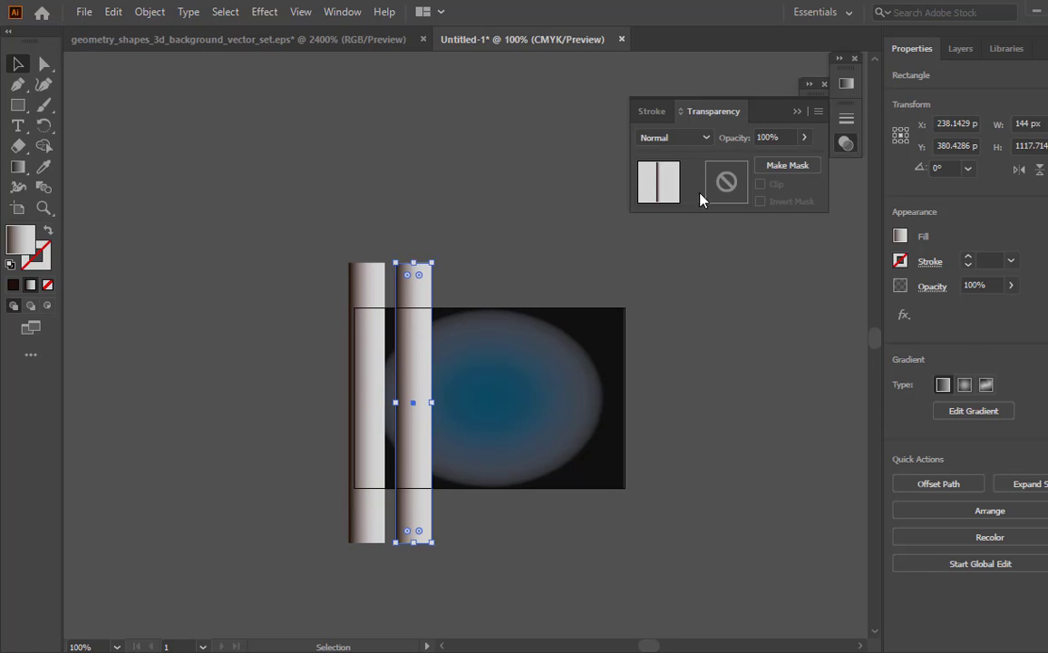
click(844, 84)
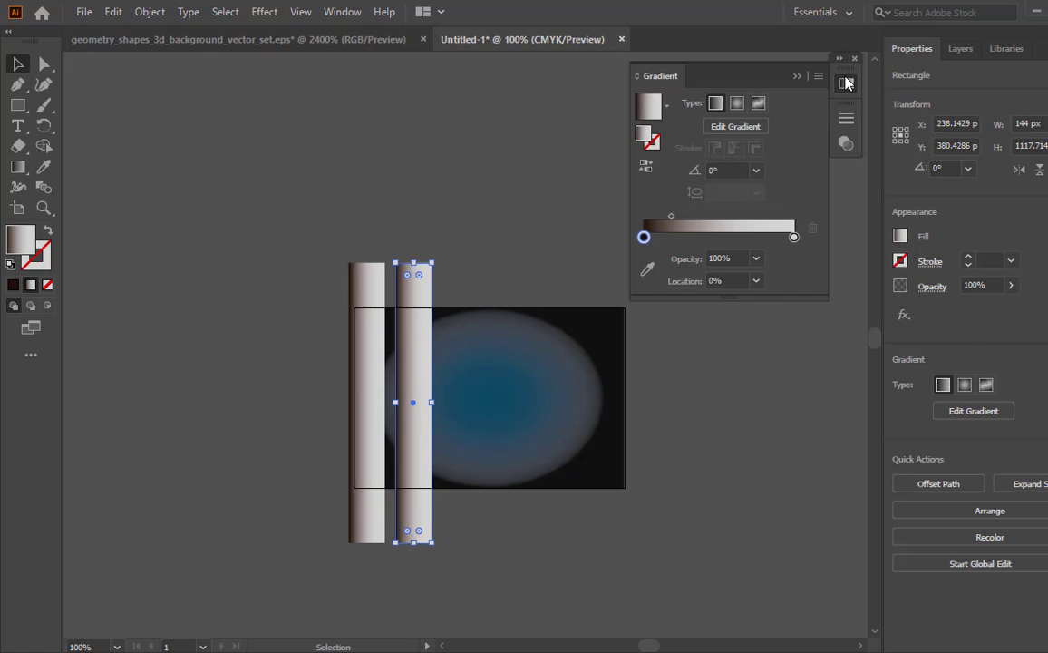
click(665, 107)
click(601, 141)
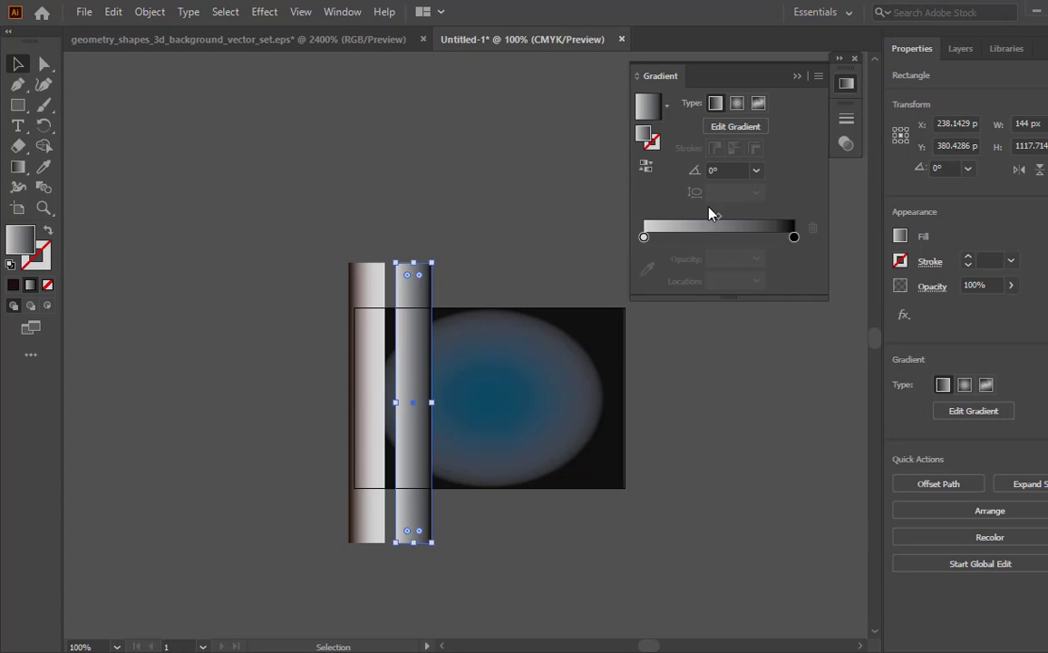
- Make the copy's gradient black at both ends with white at about 50%, and run it vertically along the strip
drag(644, 237, 718, 238)
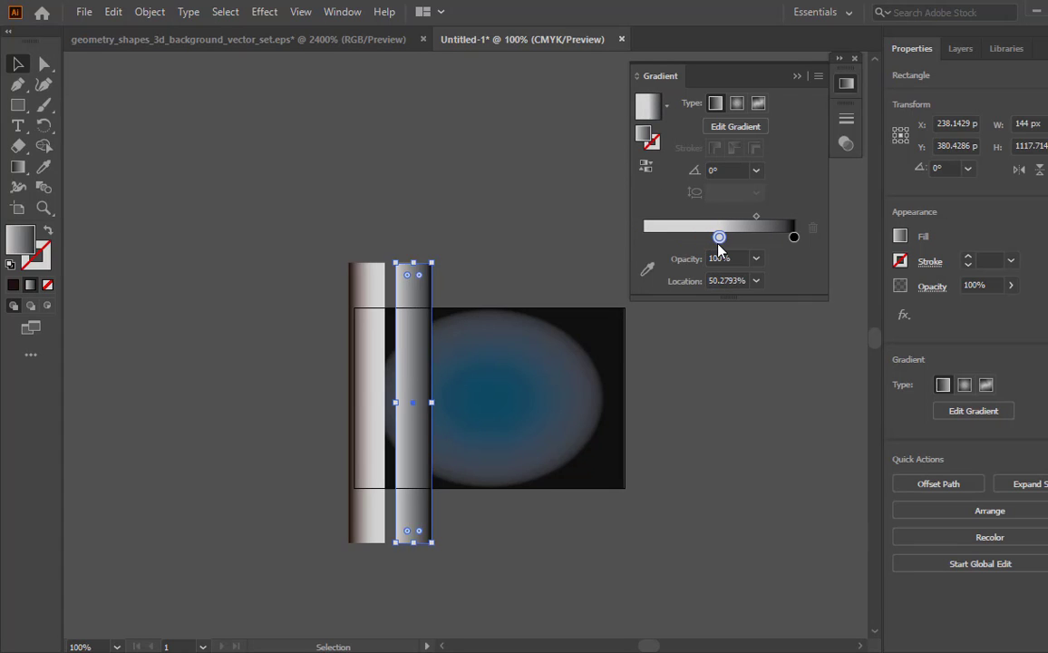
click(794, 237)
drag(793, 237, 644, 236)
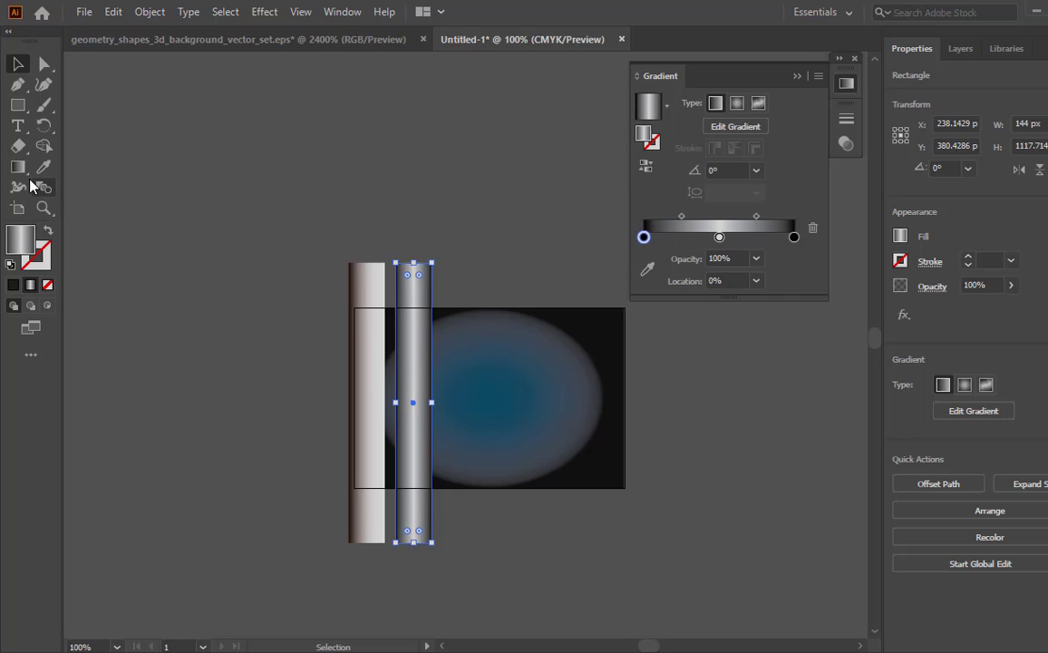
key(g)
mouse_move(415, 263)
mouse_down()
mouse_move(426, 429)
mouse_move(412, 542)
mouse_up()
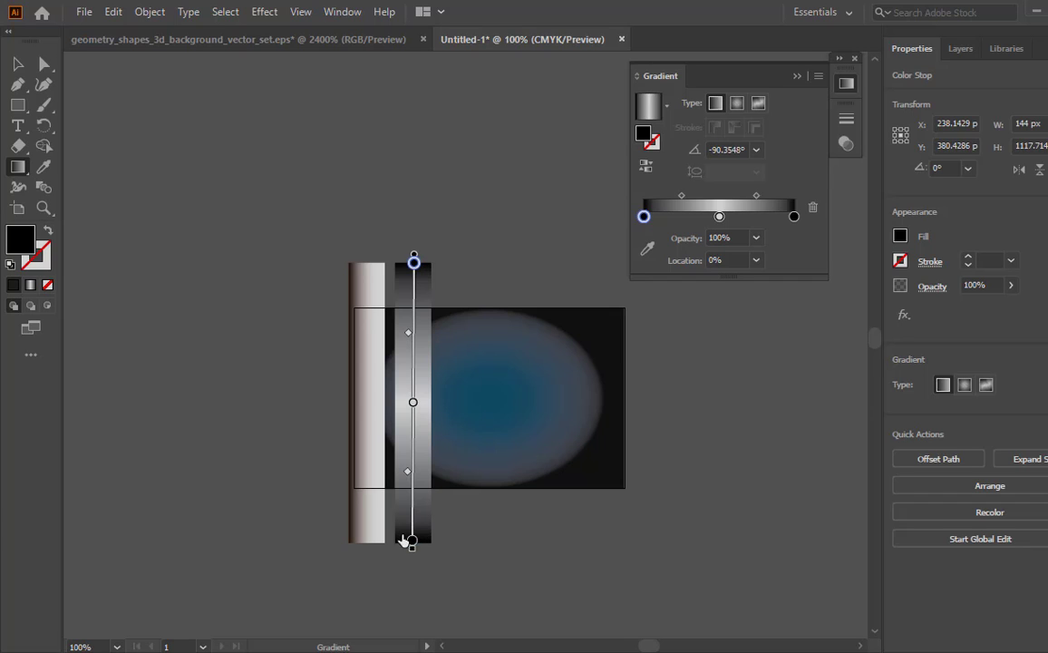
- Widen the copy to about 165 px, place it over the original strip and make an opacity mask from the two
key(v)
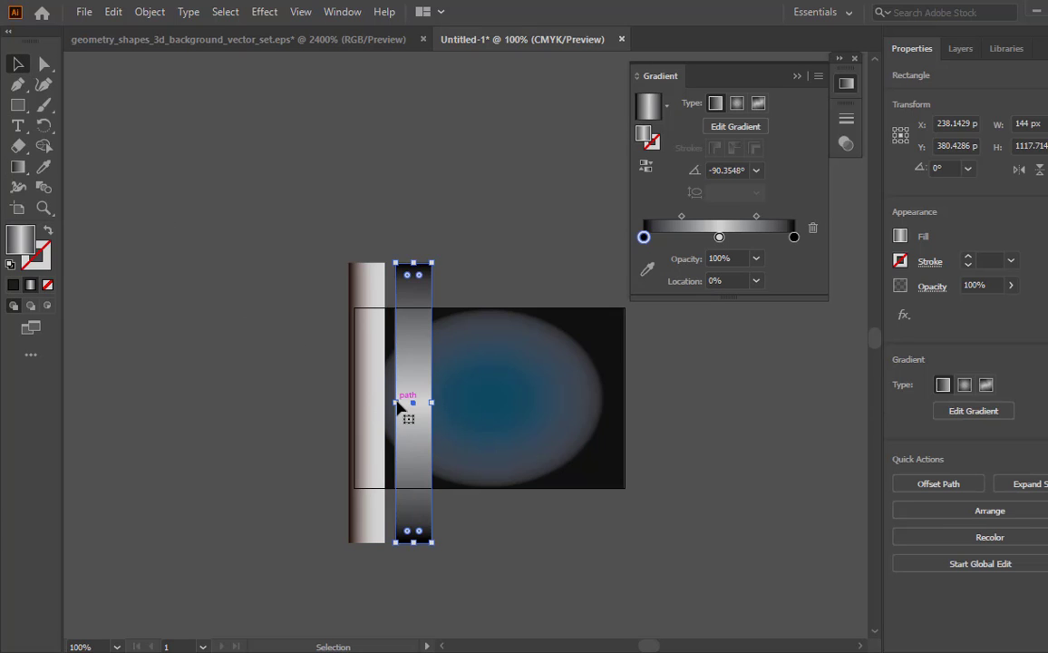
drag(395, 402, 351, 420)
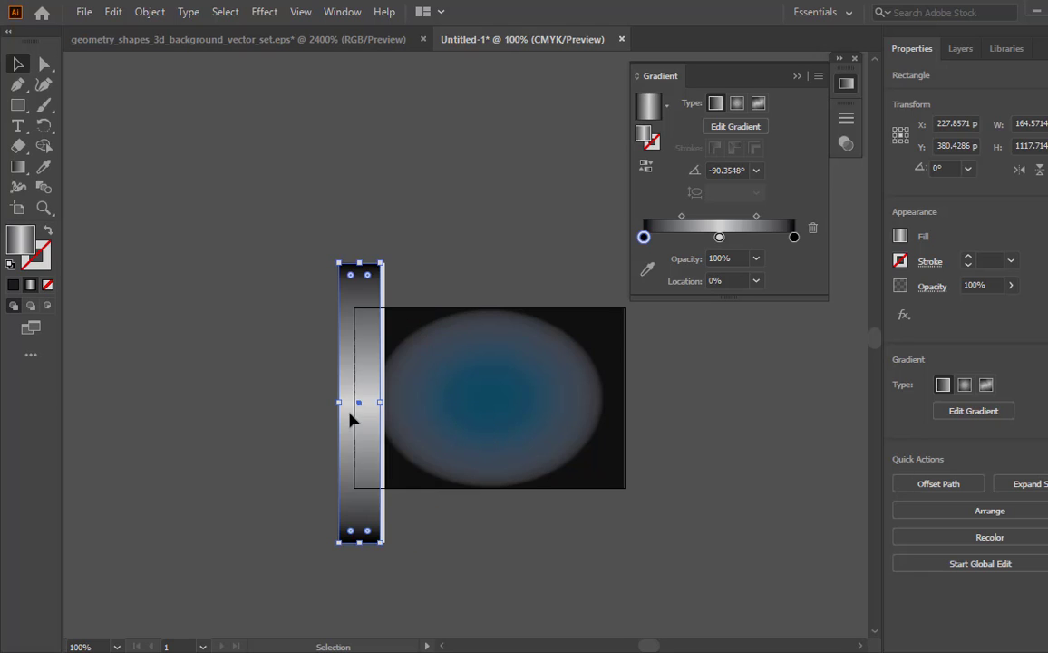
drag(396, 583, 280, 504)
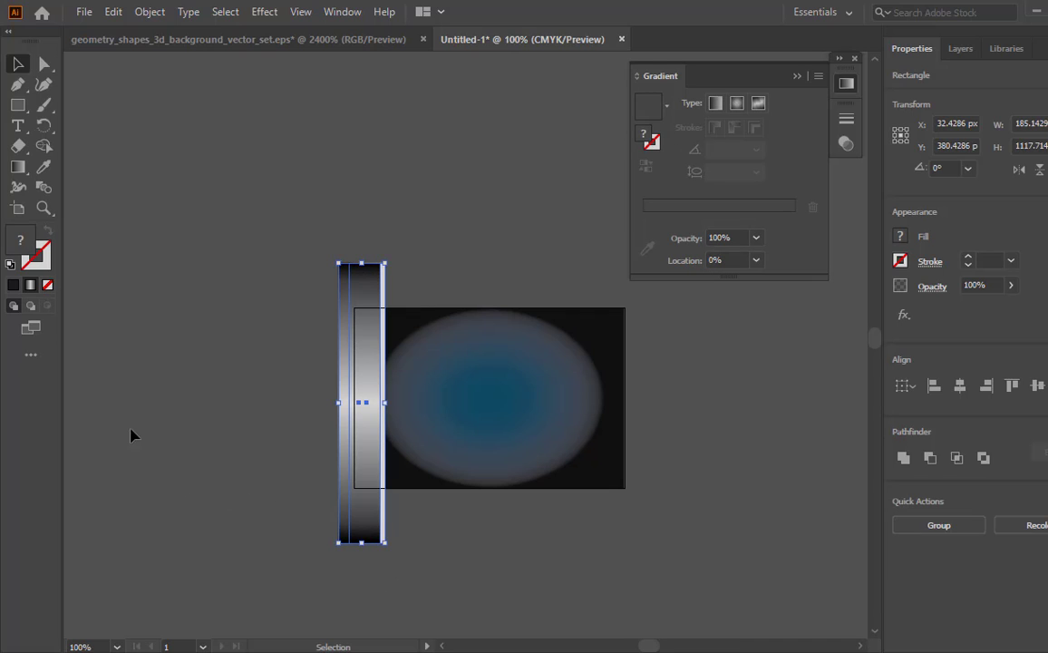
click(845, 143)
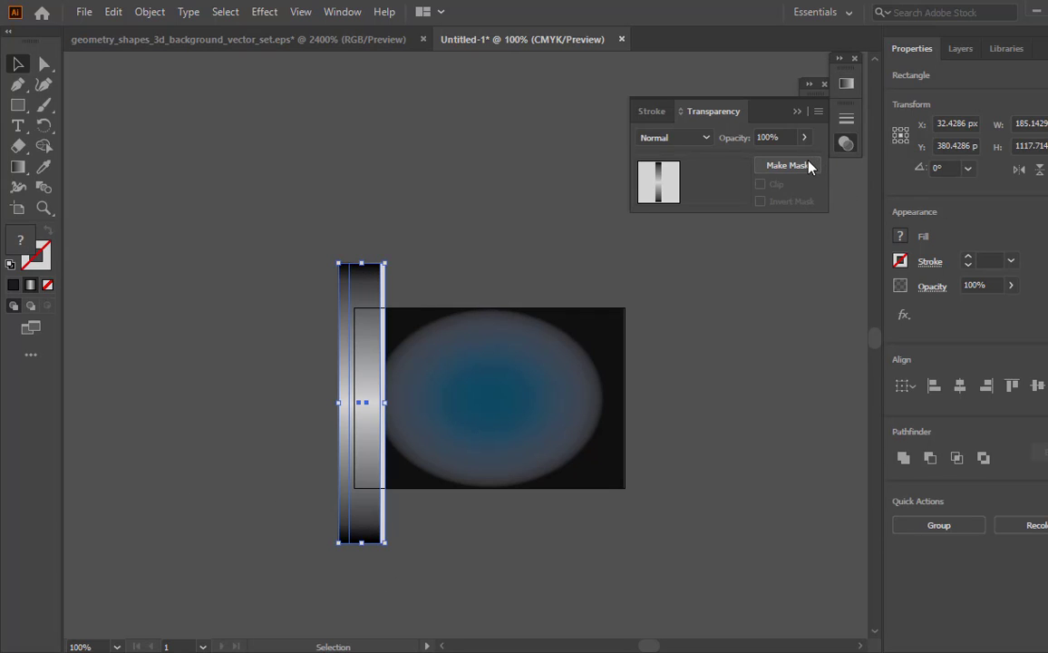
click(805, 165)
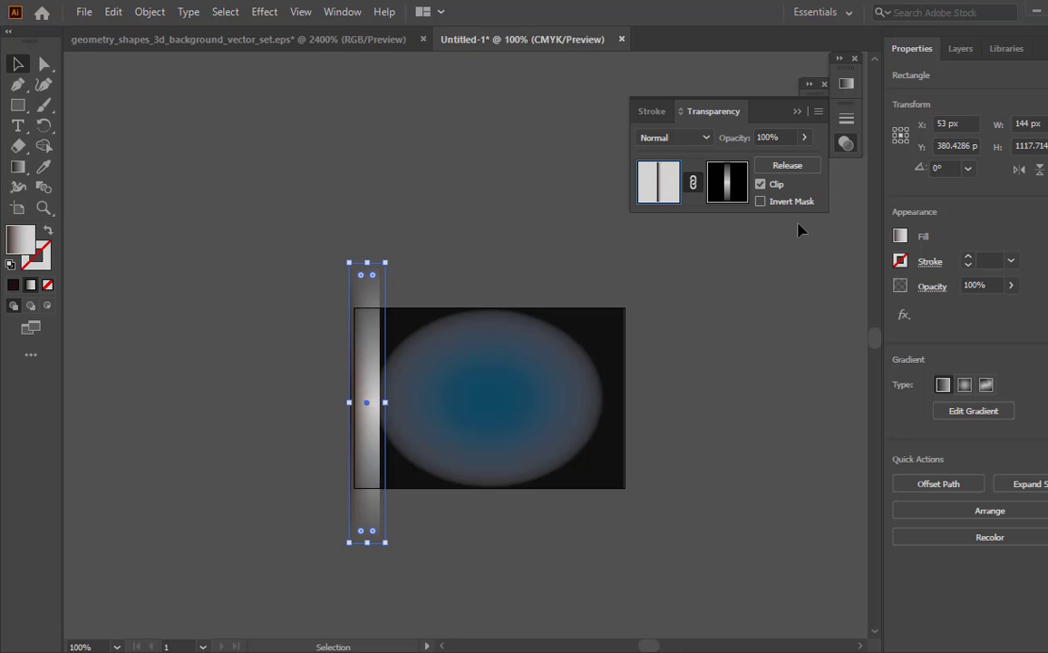
- Set the masked strip's blend mode to Multiply and move it over the blue glow of the background
click(706, 138)
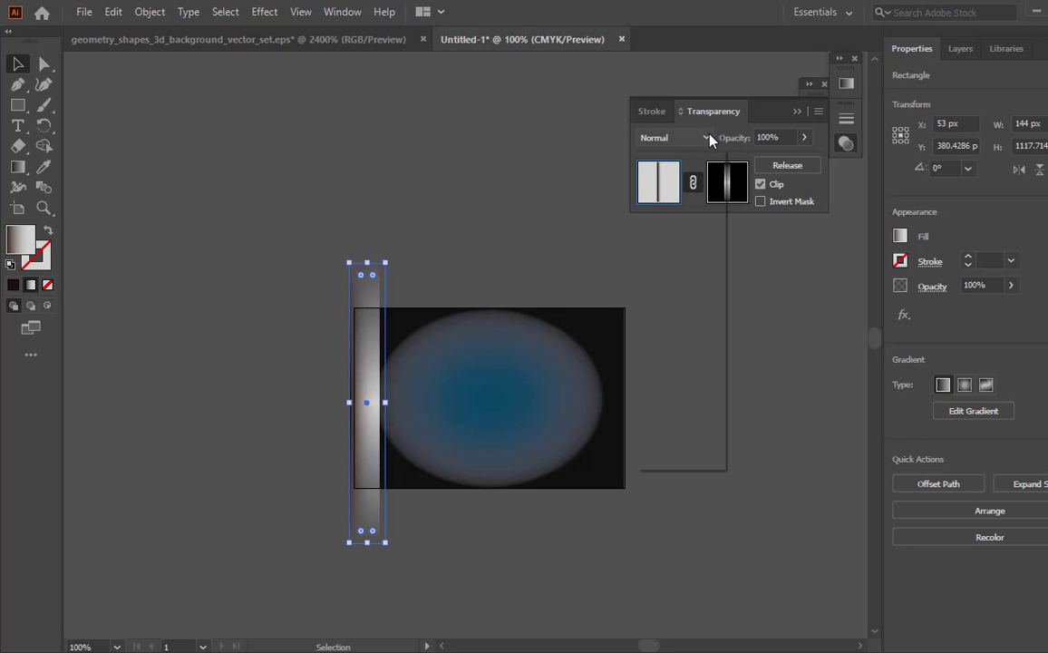
click(703, 200)
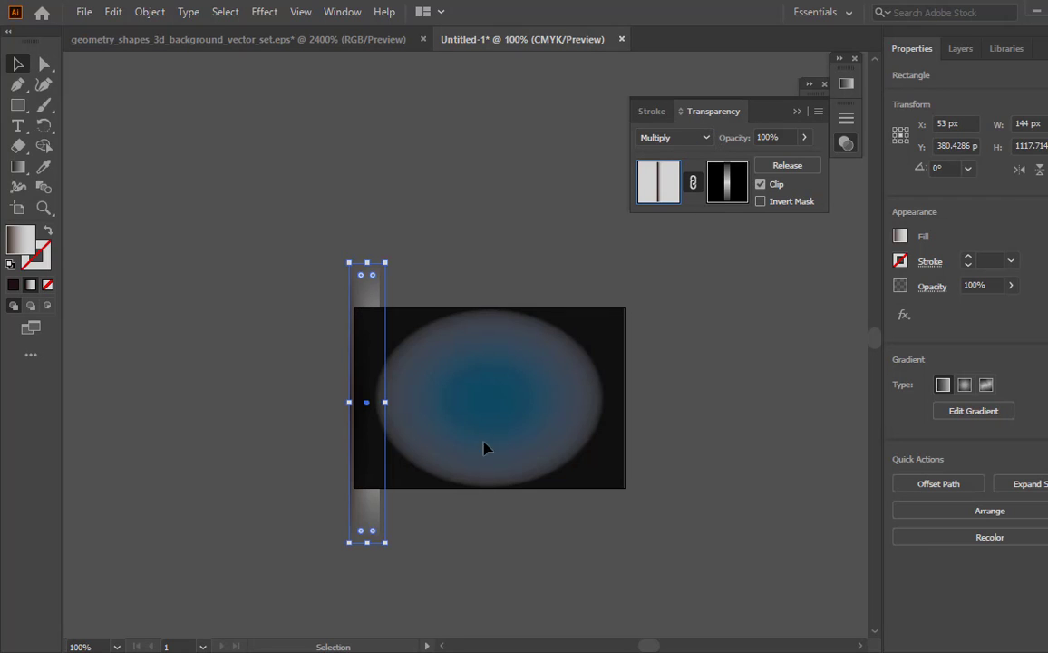
click(443, 248)
drag(375, 307, 452, 318)
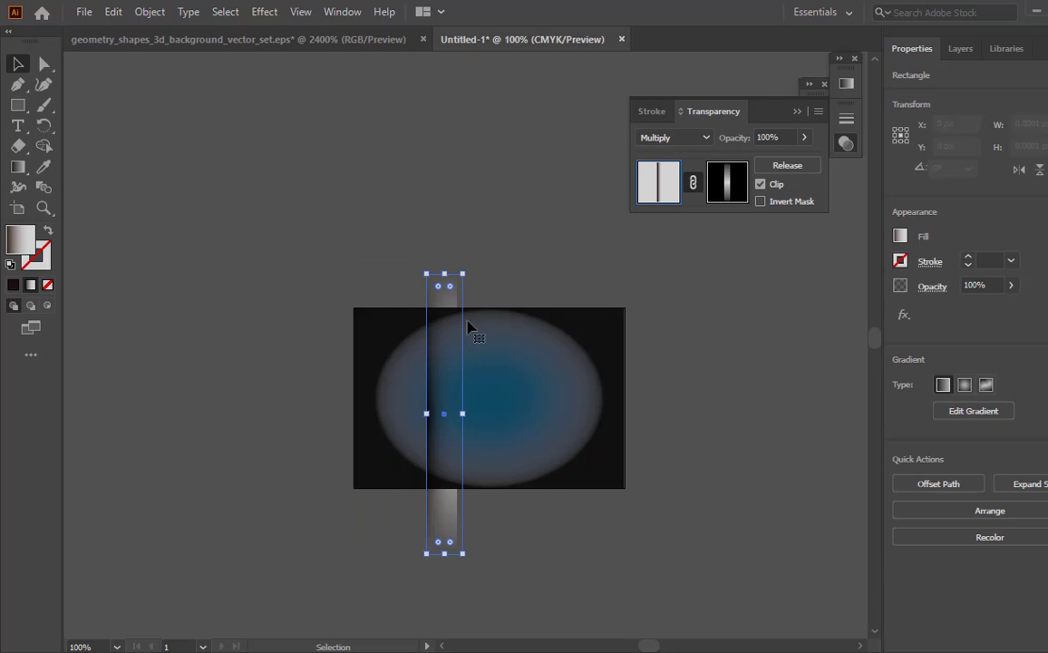
click(568, 551)
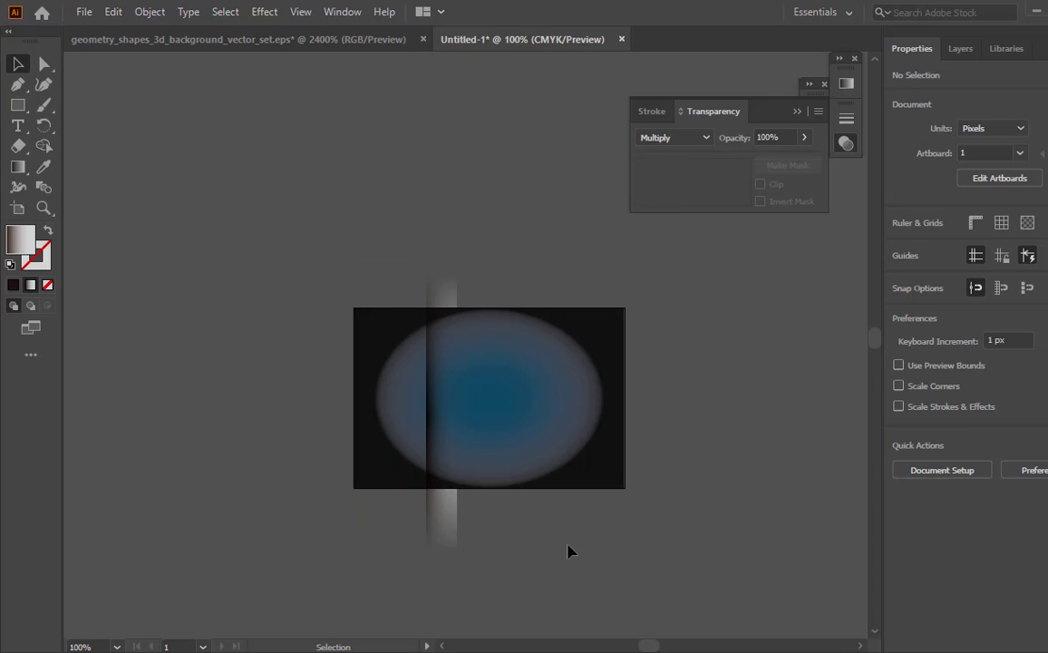
- Move the masked strip to the artboard's left edge, copy it rightward and repeat the copy until seven evenly spaced strips span the artboard
drag(452, 423, 422, 416)
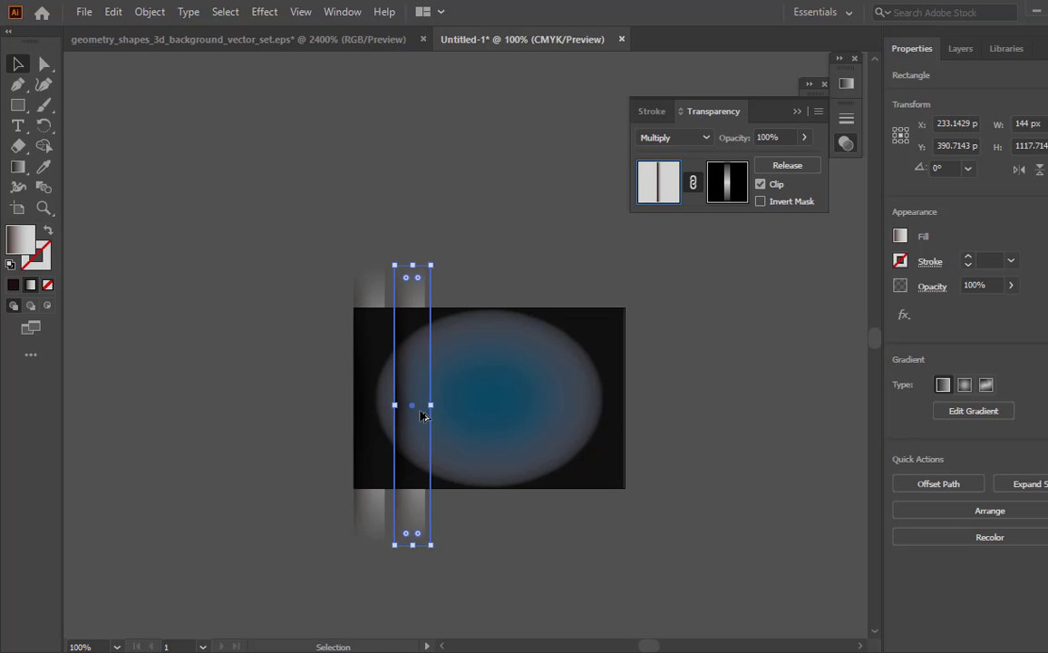
key(ctrl+d)
key(ctrl+d)
key(ctrl+d)
key(ctrl+d)
key(ctrl+d)
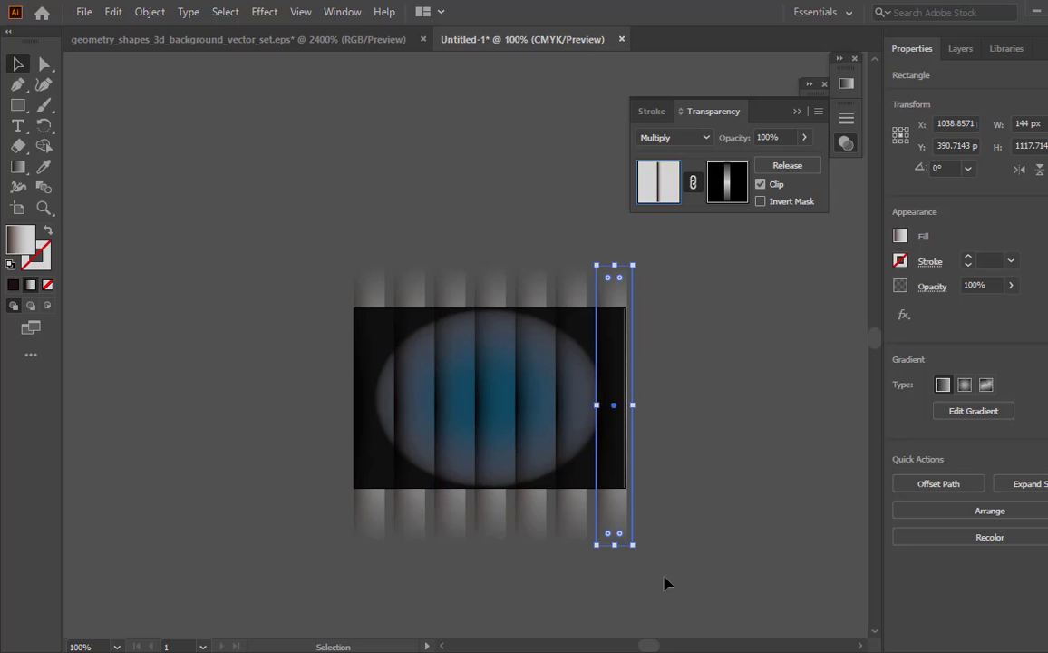
- Copy all seven strips, paste them in front and rotate the pasted set to about 270° so it crosses the originals horizontally
key(ctrl+a)
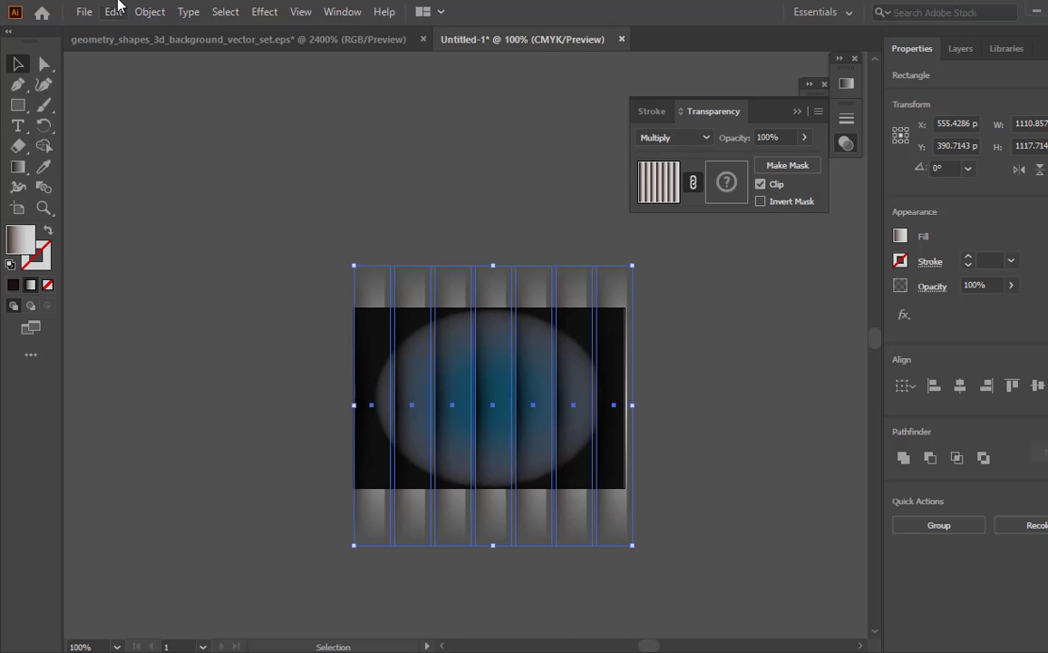
click(114, 12)
click(116, 95)
click(110, 12)
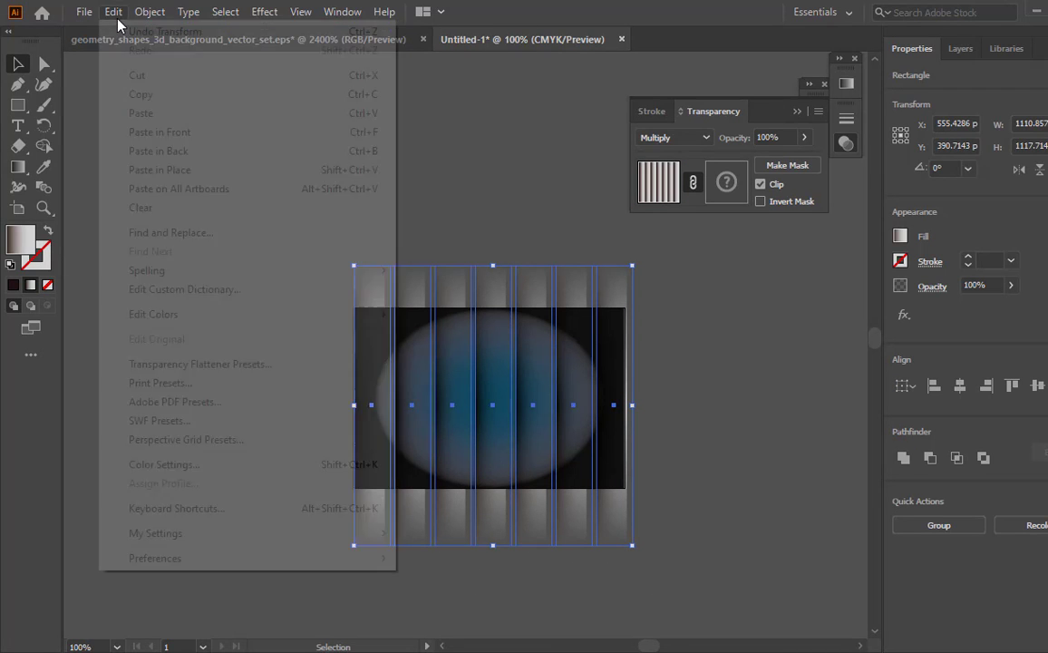
click(187, 133)
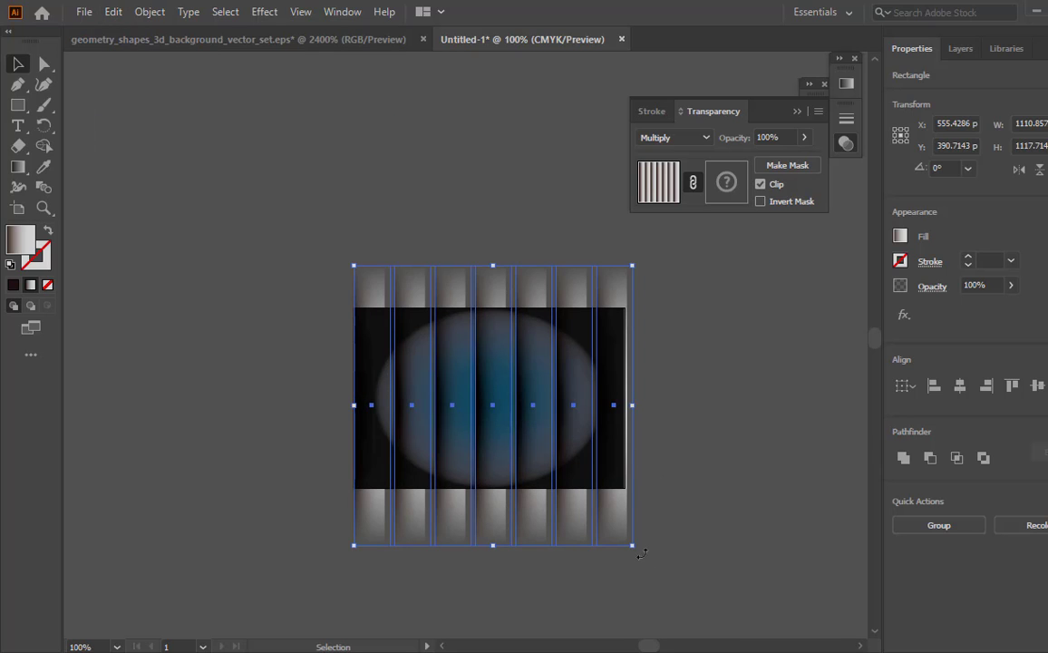
drag(641, 553, 347, 542)
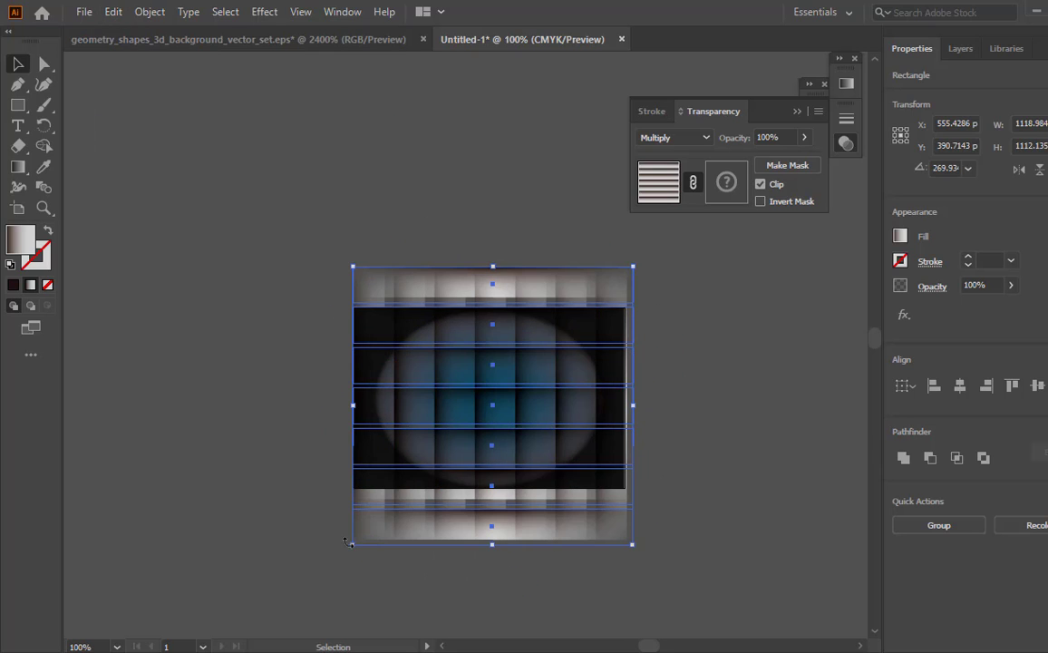
- Select both sets of strips and rotate the whole grid diagonally over the artboard
key(ctrl+a)
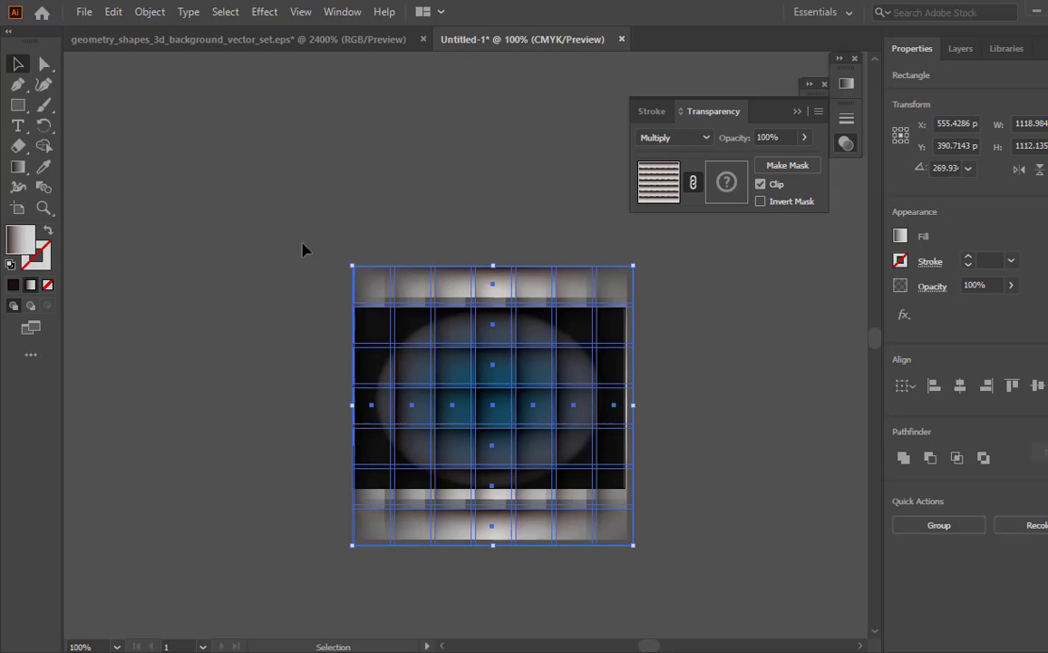
drag(640, 554, 770, 354)
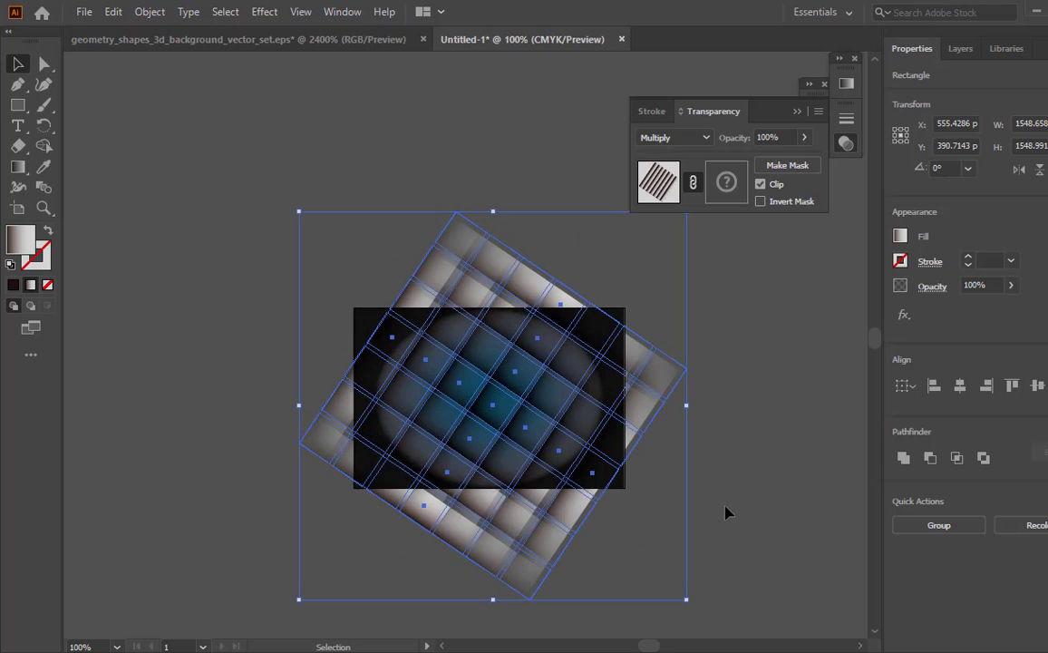
ctrl+alt+click(577, 465)
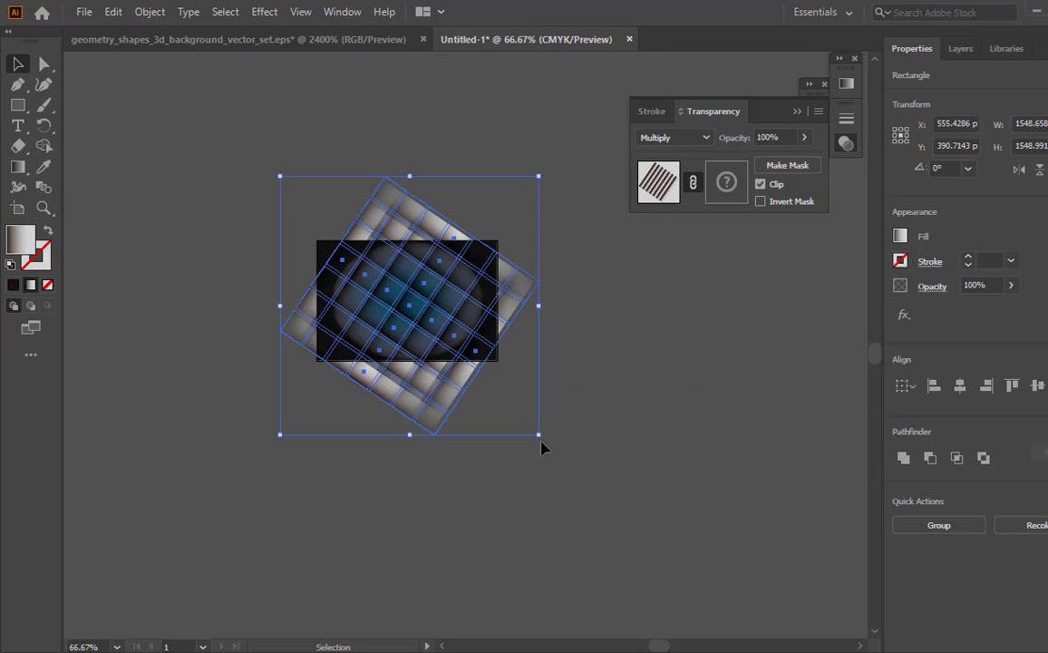
- Enlarge the rotated strip grid to about 1866 px wide and reposition it so it covers the whole artboard
drag(540, 439, 591, 487)
drag(458, 441, 436, 418)
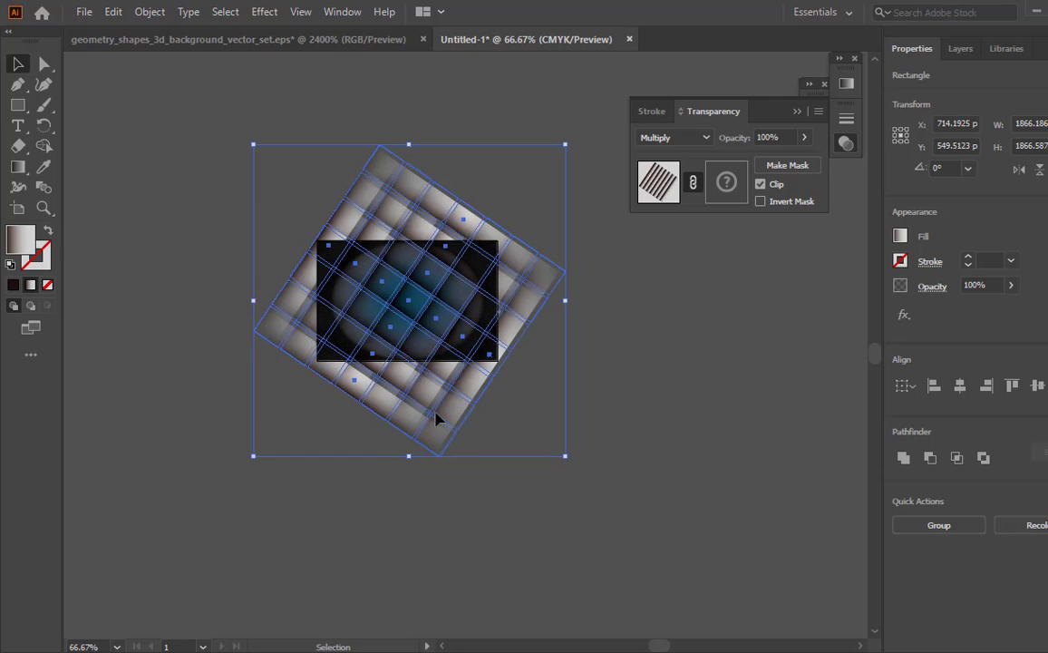
click(511, 520)
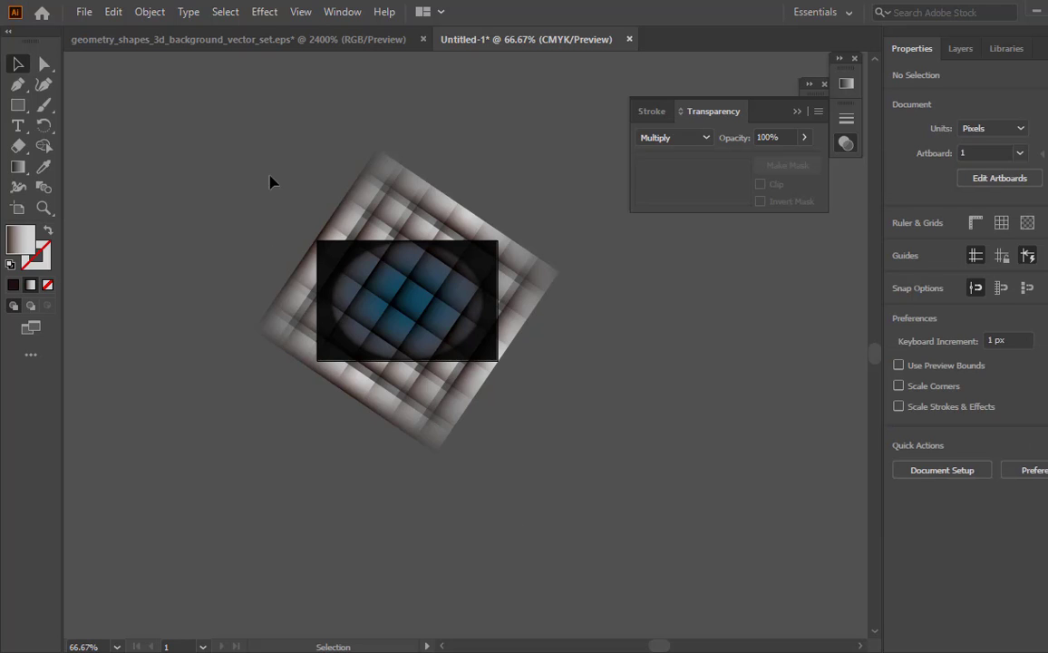
drag(272, 161, 573, 548)
drag(436, 407, 432, 411)
click(456, 493)
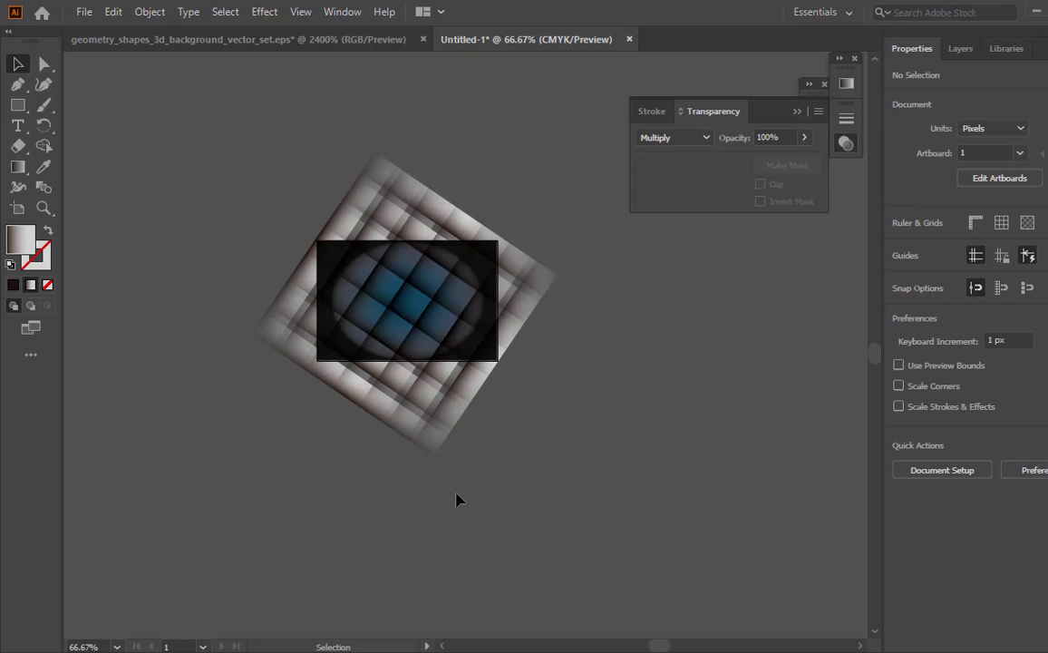
- Select all the crossed strips of the grid and group them into one object
key(z)
click(431, 337)
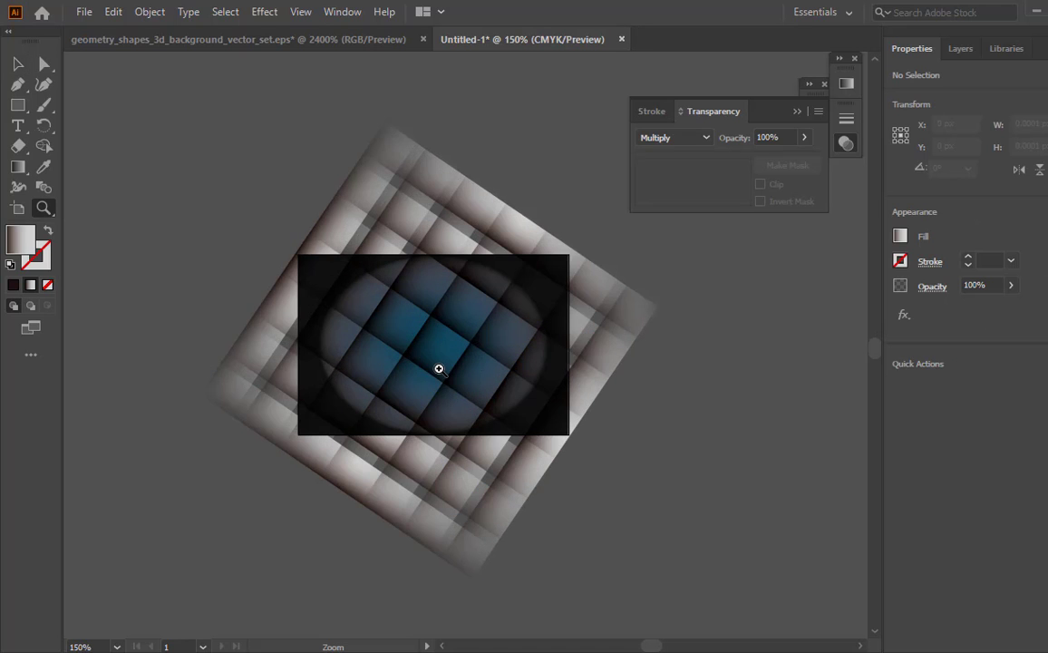
click(438, 368)
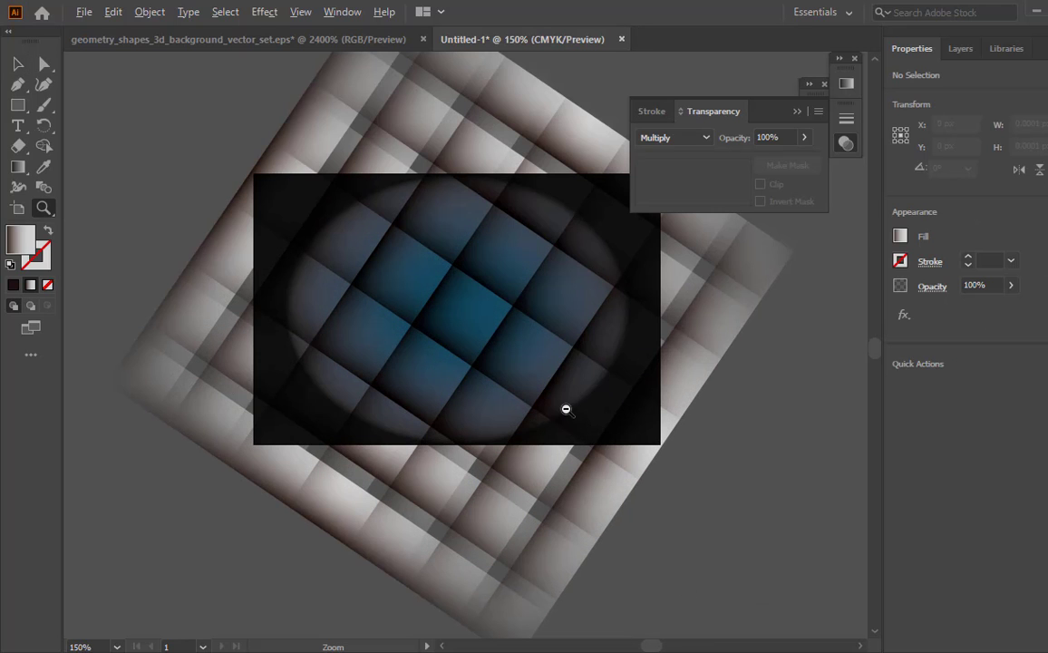
alt+click(565, 408)
key(v)
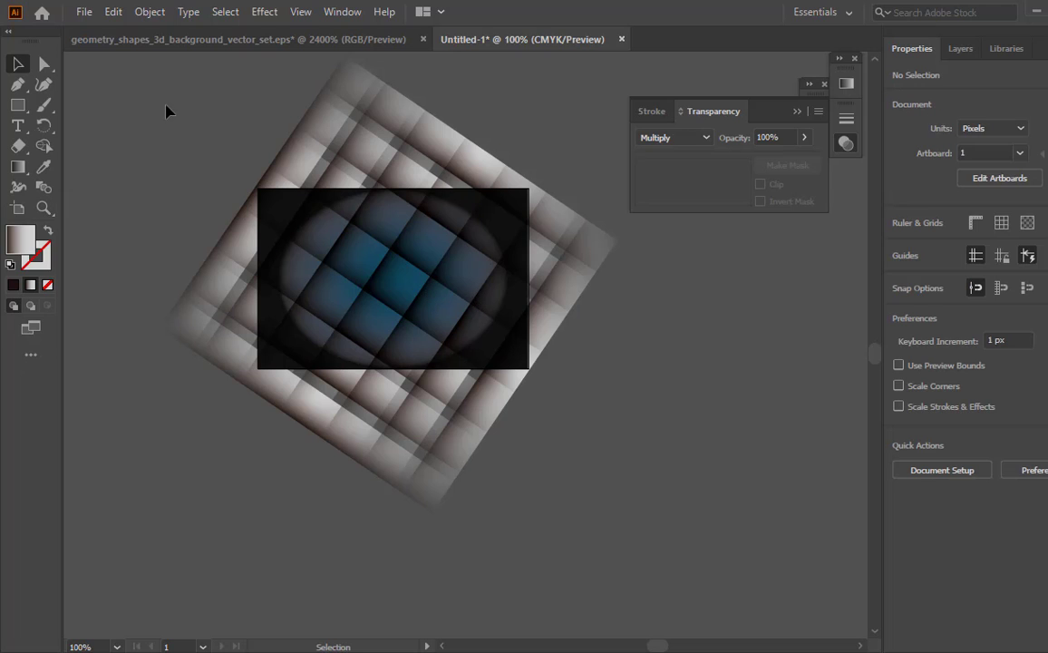
drag(166, 104, 653, 509)
right_click(417, 352)
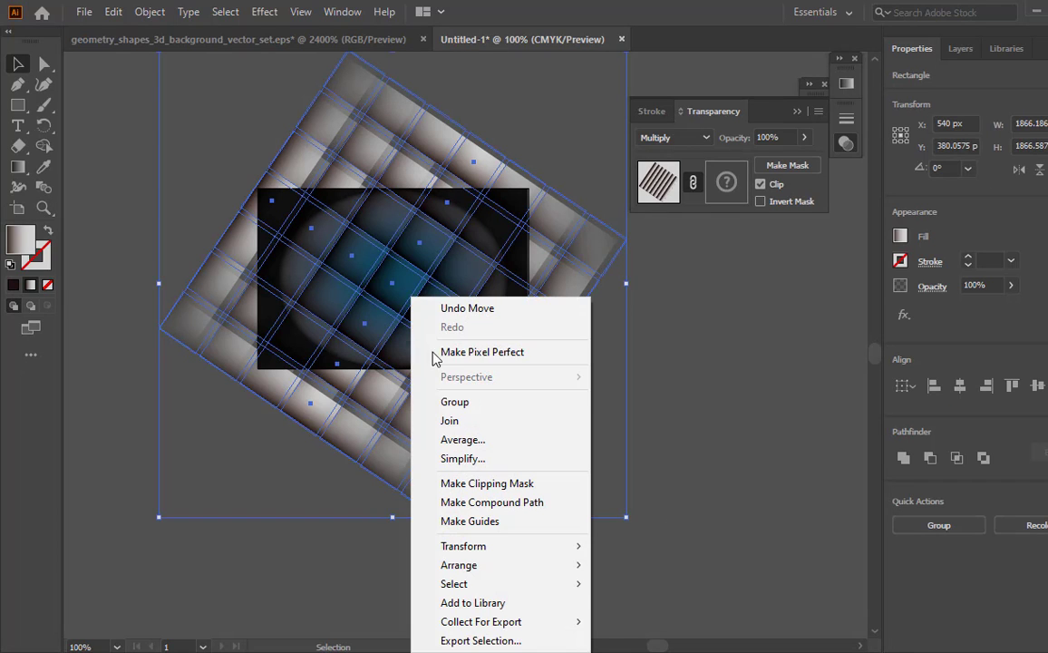
click(479, 404)
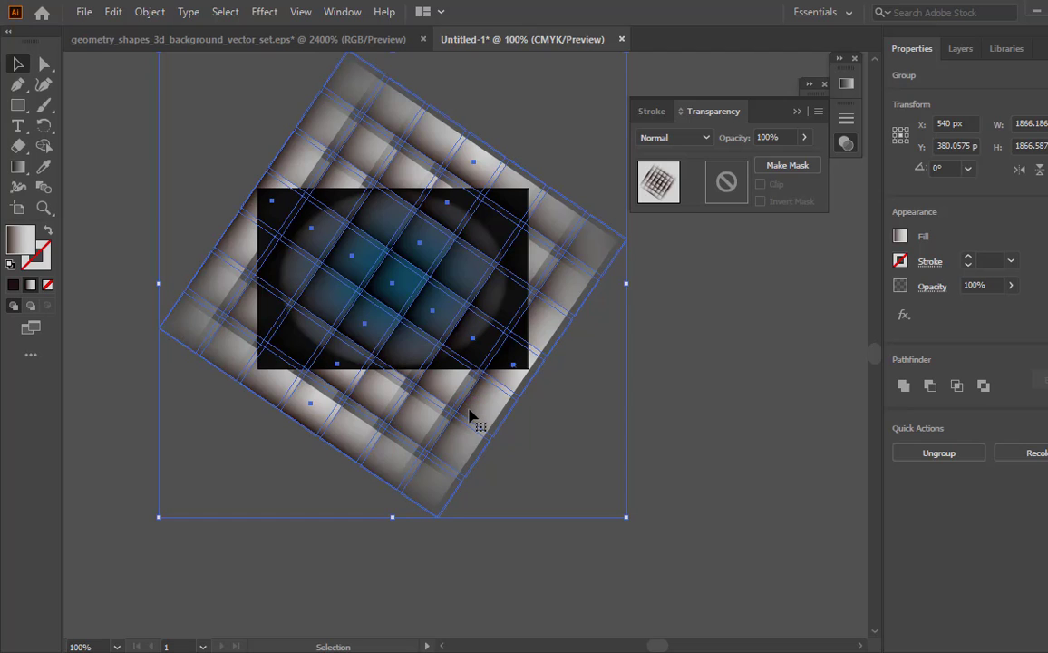
click(687, 436)
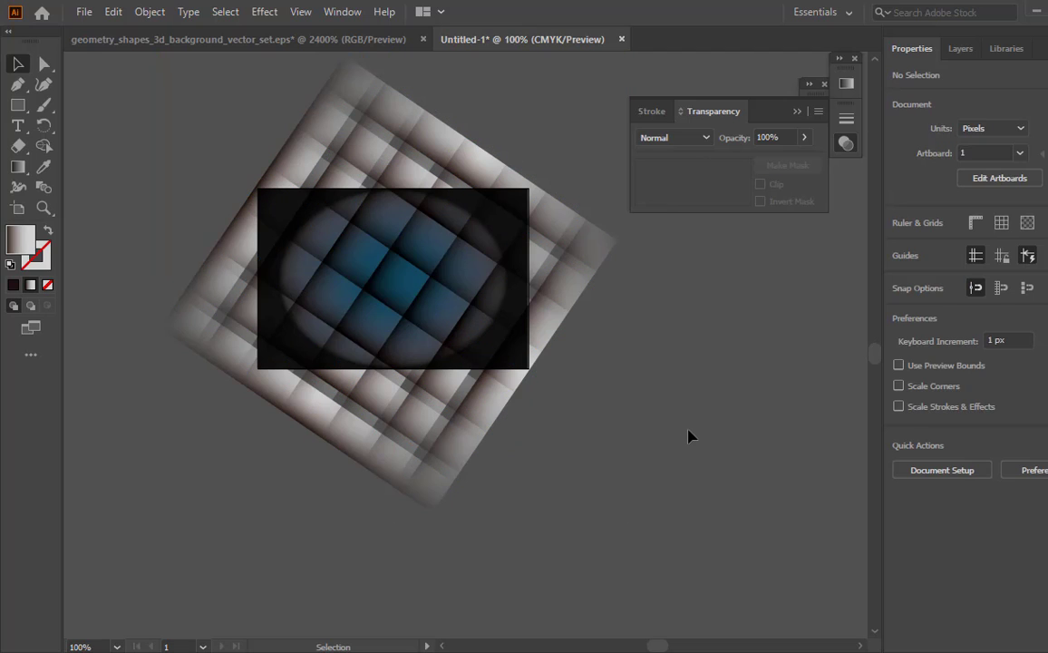
- Duplicate the grid group with a small diagonal offset, placing the copy at about X 516 px, Y 364 px
key(z)
click(460, 354)
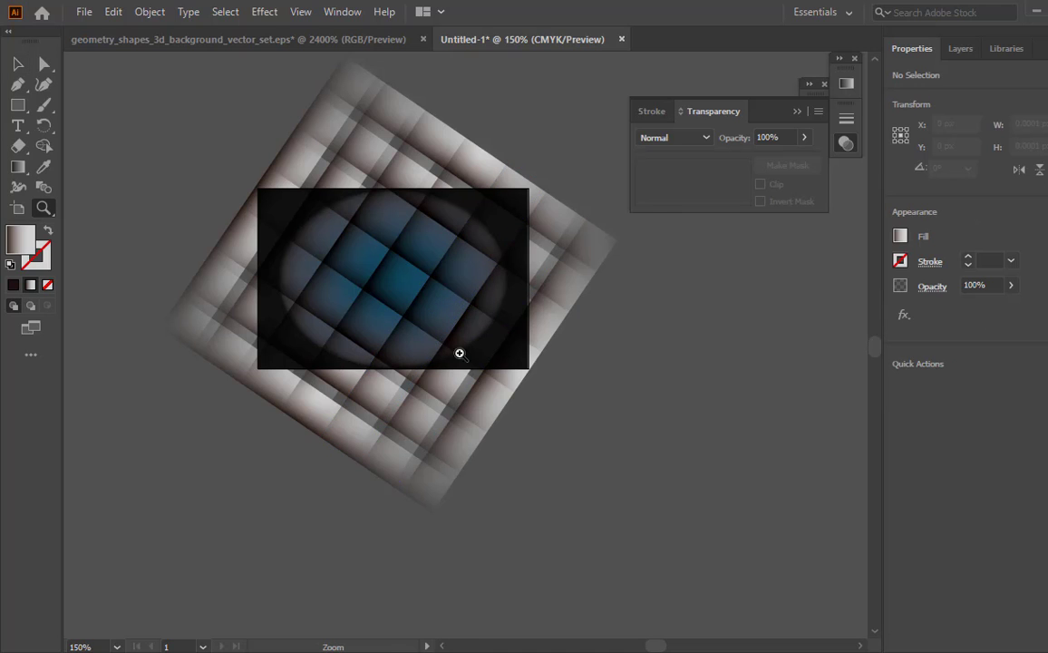
click(385, 321)
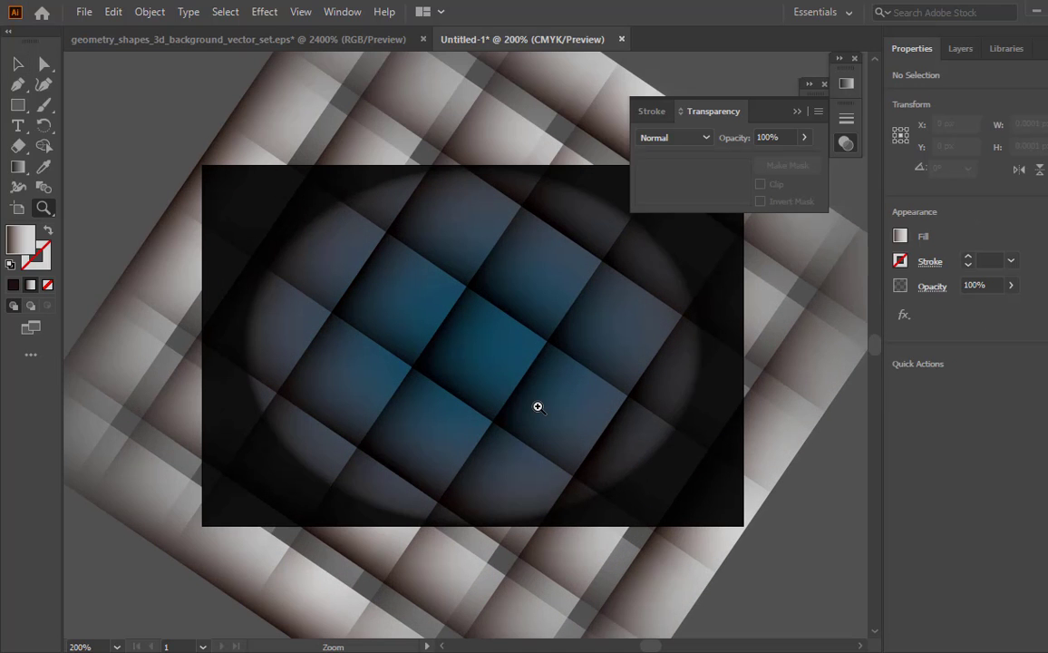
key(v)
click(500, 363)
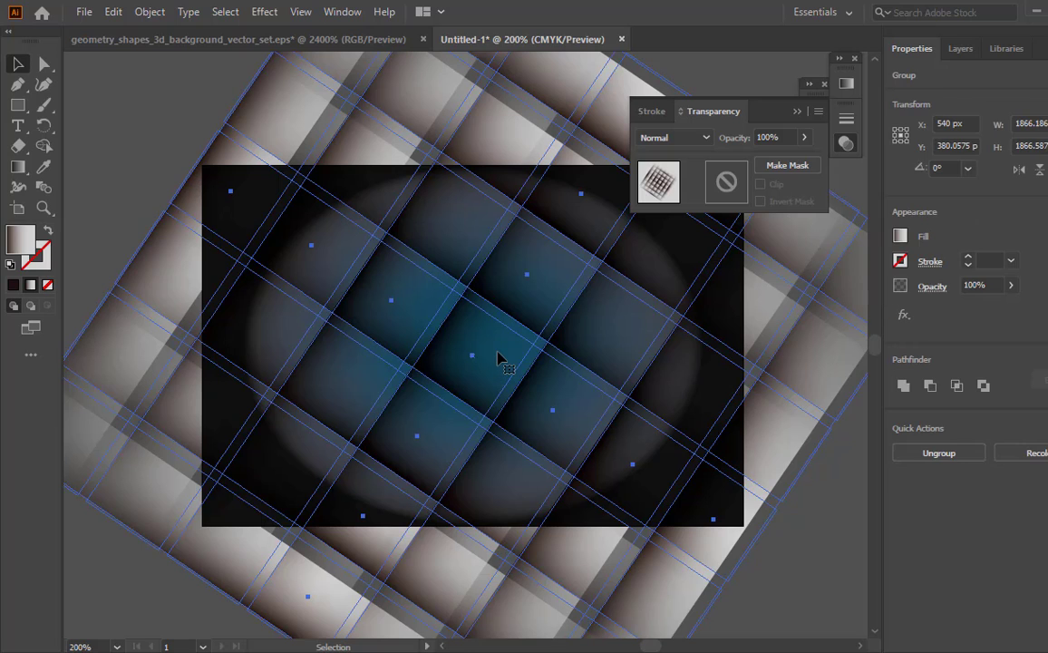
drag(499, 358, 511, 368)
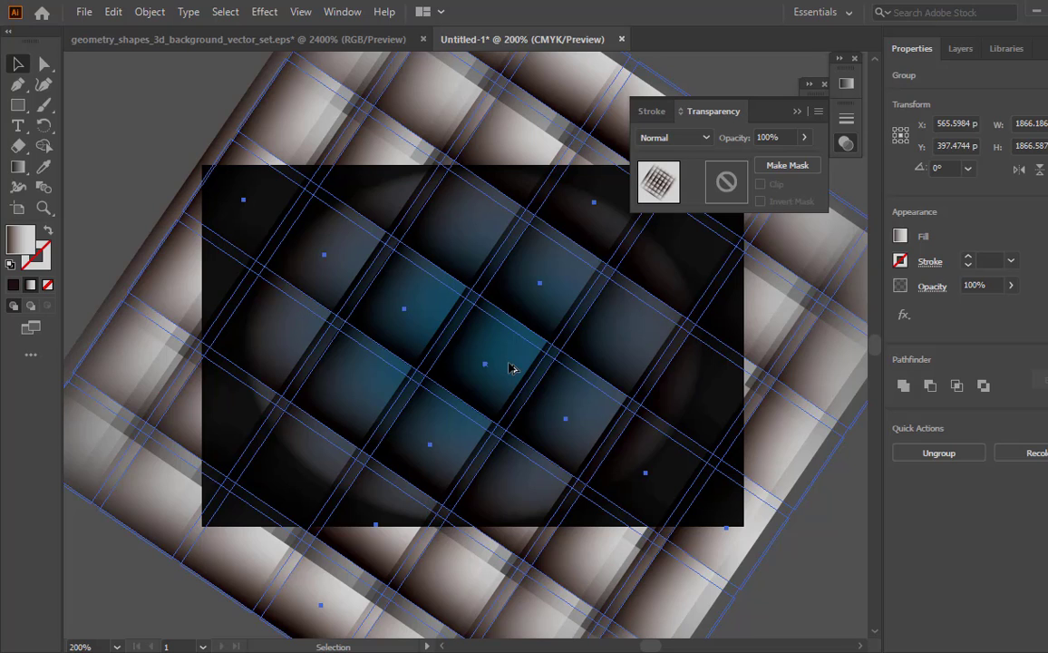
drag(510, 367, 483, 354)
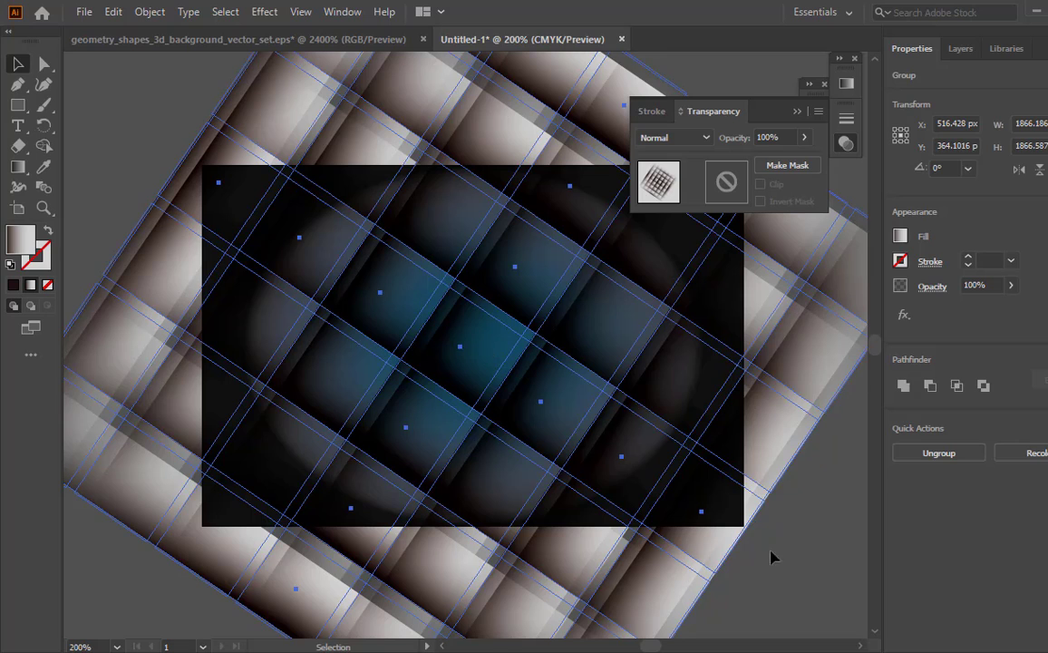
click(800, 557)
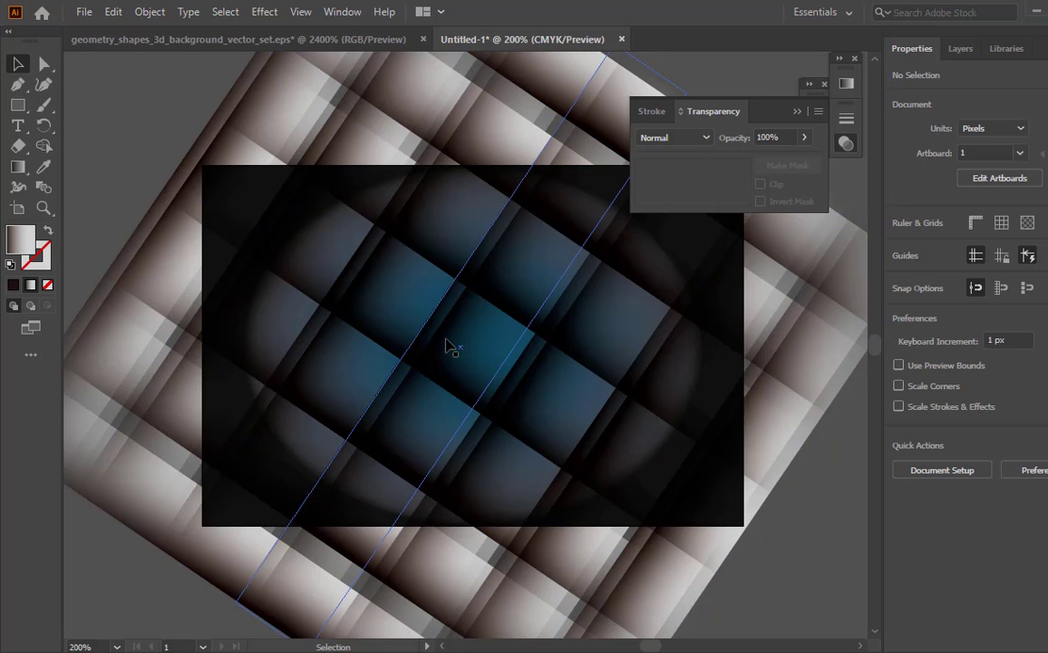
- Fine-tune the duplicated grid's offset by moving it to about X 520 px, Y 352 px
drag(450, 343, 459, 340)
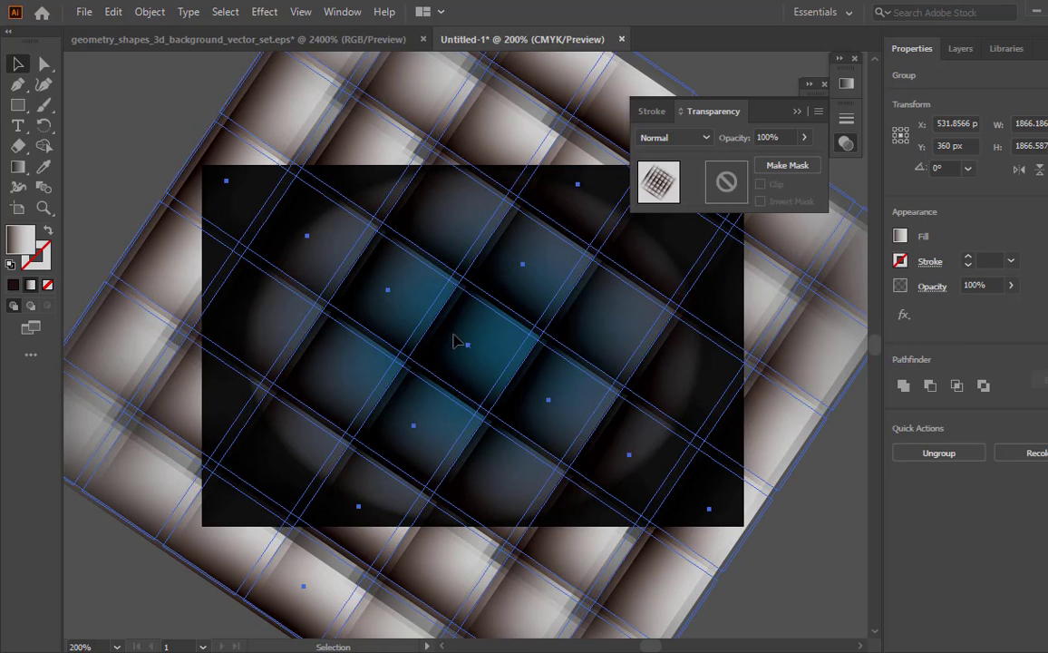
click(784, 554)
drag(451, 374, 439, 370)
click(771, 560)
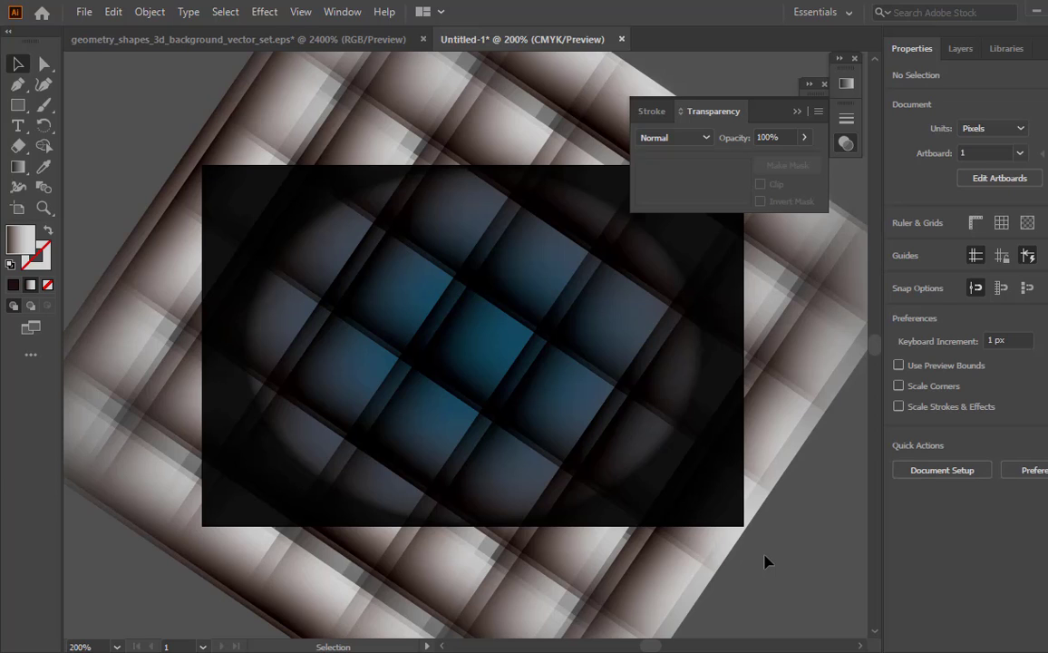
- Try rotating the duplicated grid so it crosses the original at another angle, and undo the rotation
scroll(765, 562, down, 1)
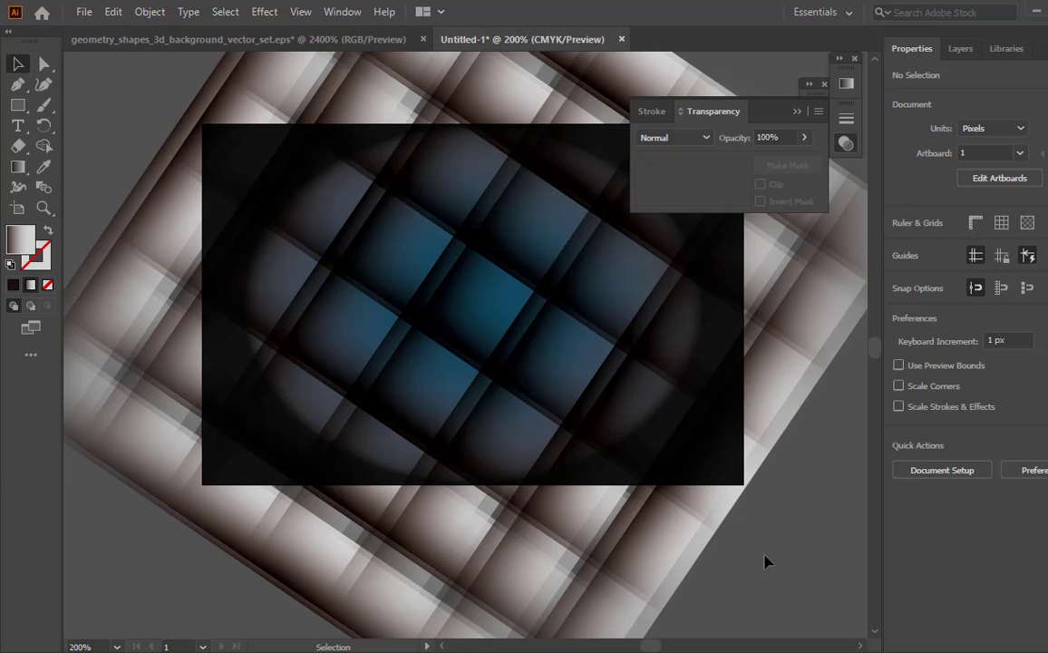
key(z)
alt+click(463, 344)
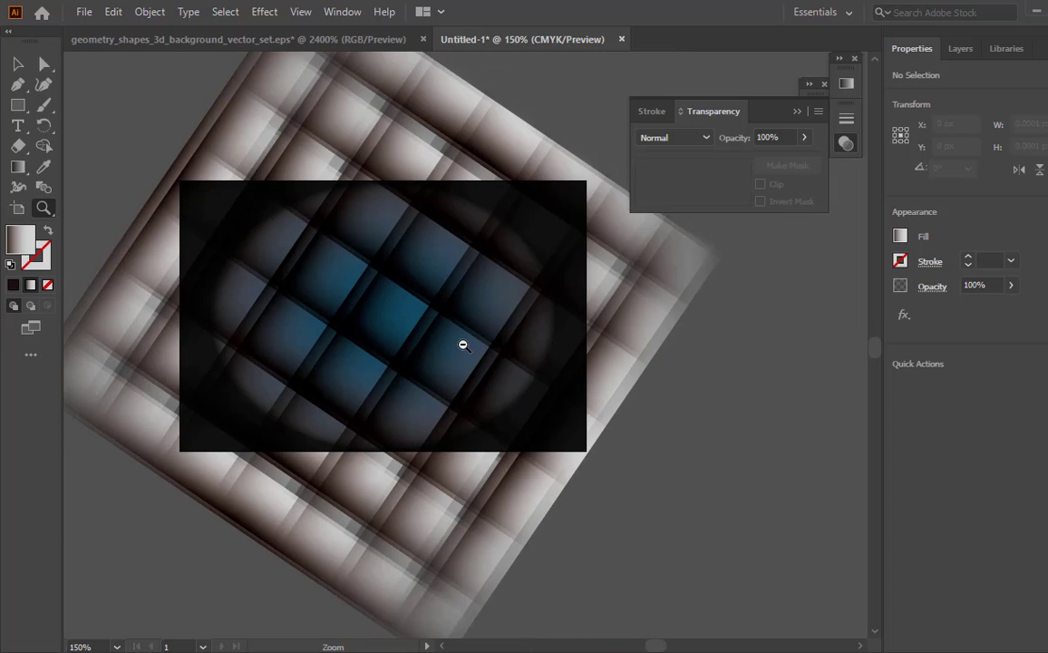
alt+click(462, 344)
key(v)
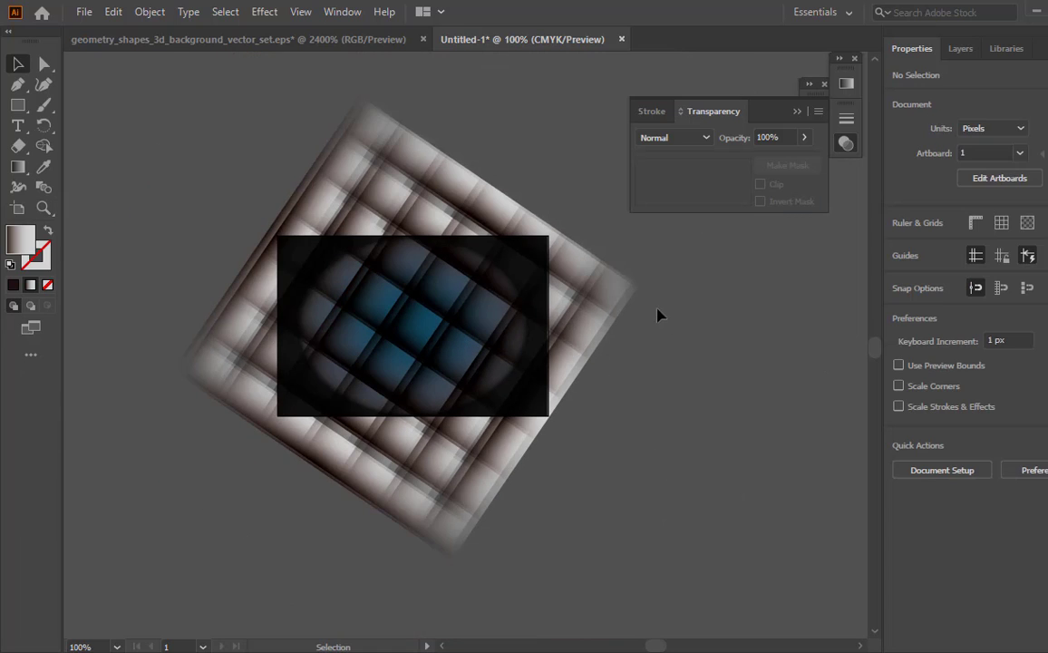
click(620, 301)
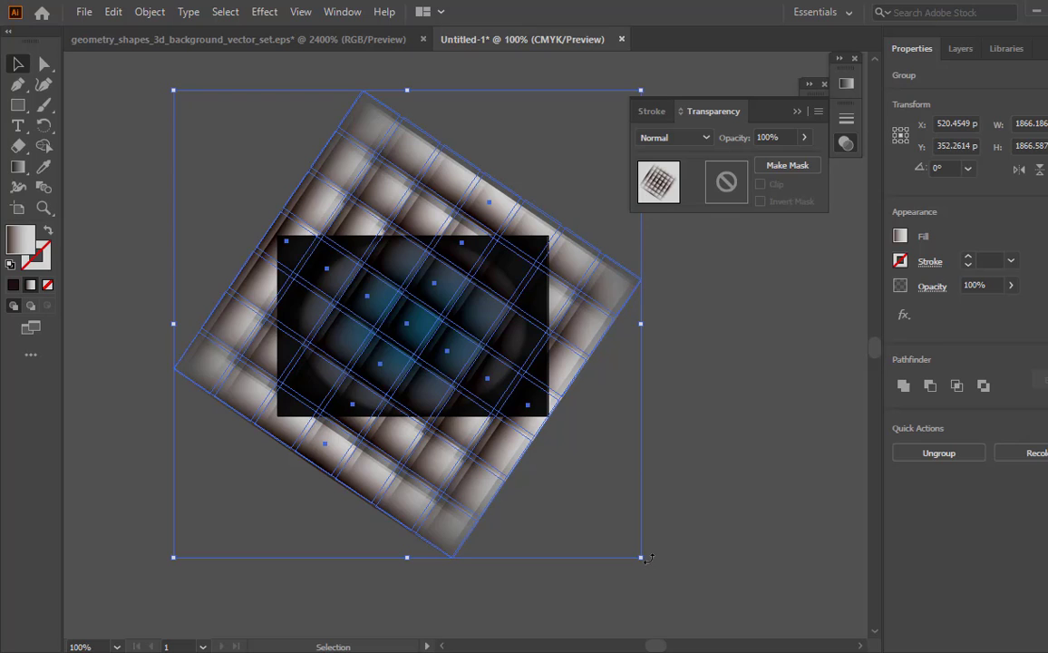
drag(645, 557, 727, 364)
click(714, 476)
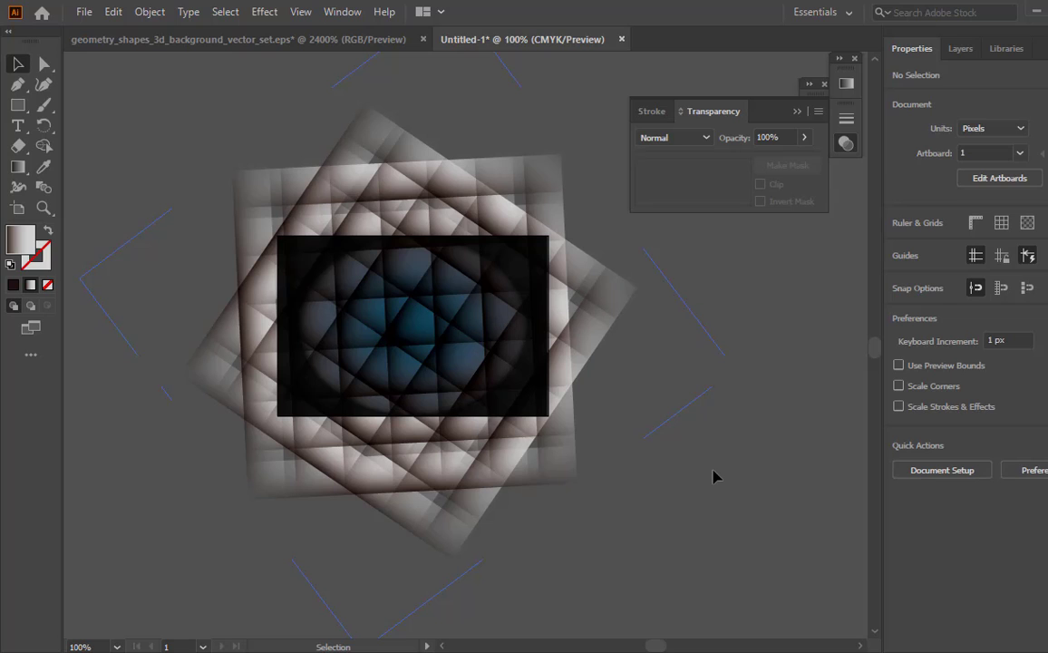
key(ctrl+z)
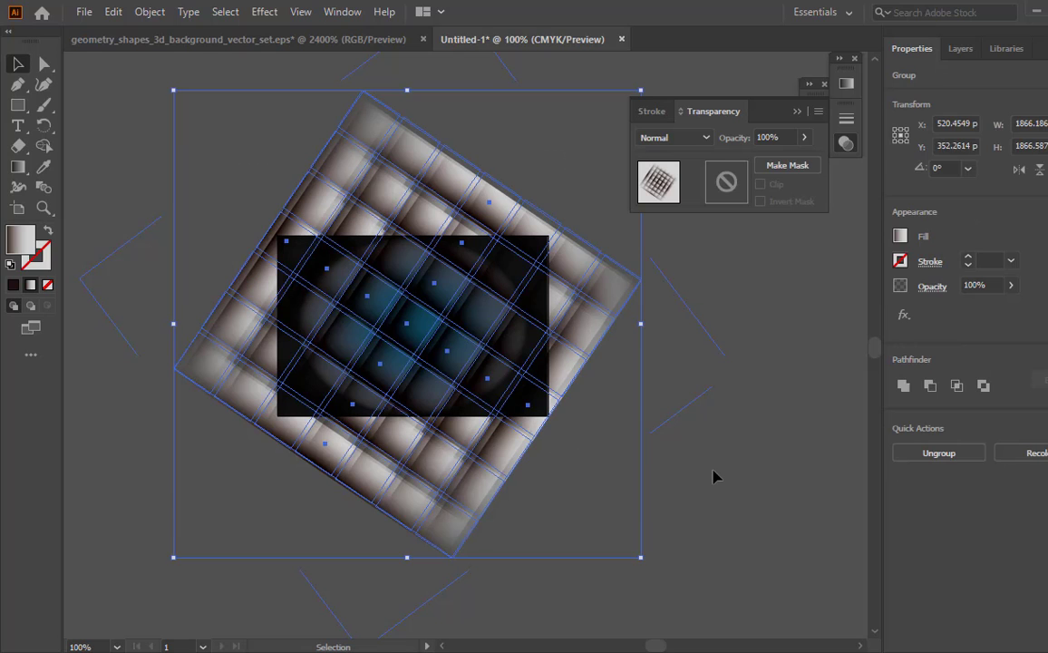
click(714, 476)
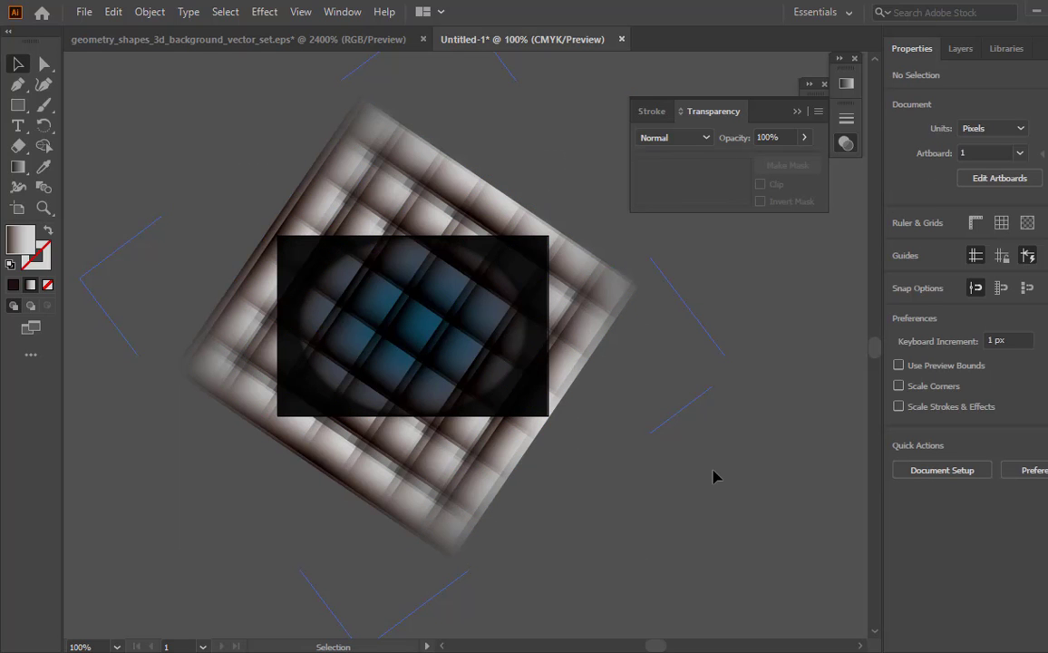
- Collapse the Transparency settings and unlock all locked artwork to release the gradient background rectangle
click(797, 112)
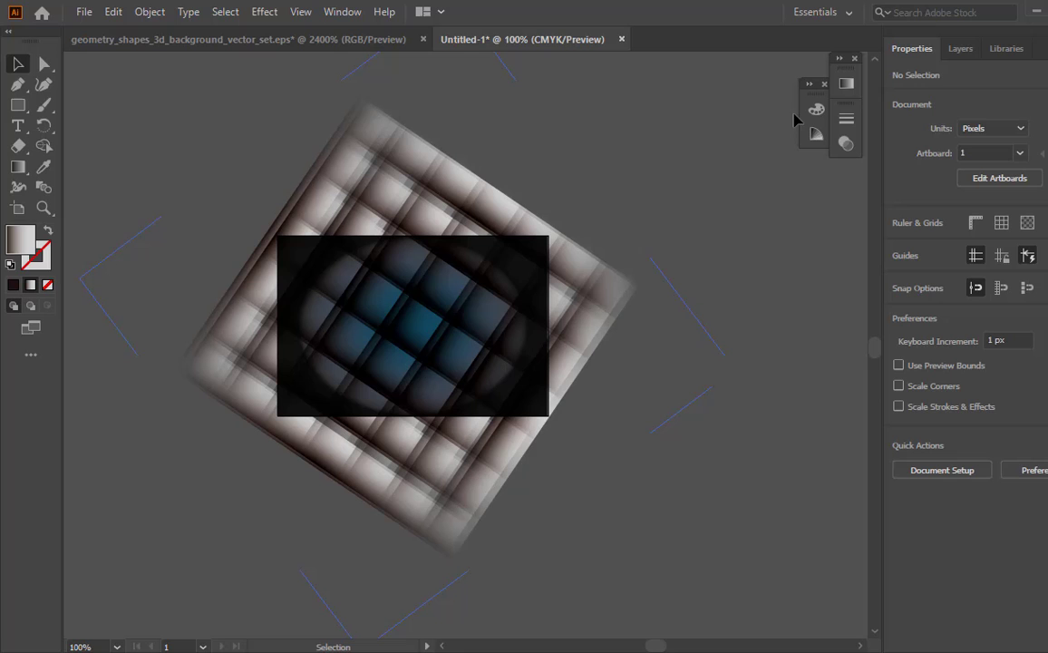
click(398, 367)
click(714, 514)
key(z)
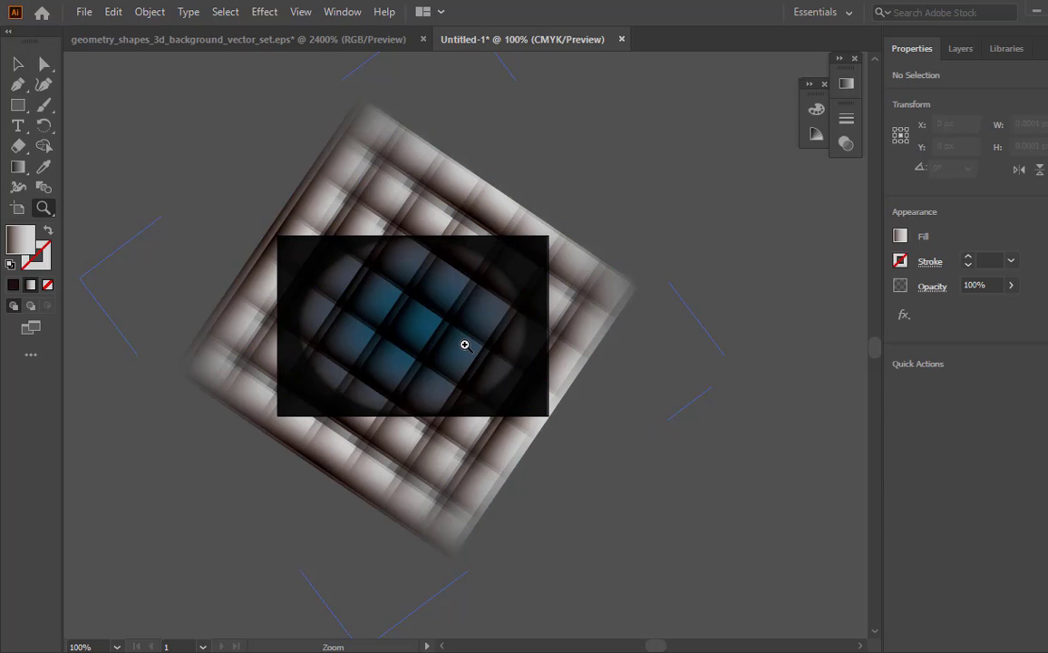
click(462, 344)
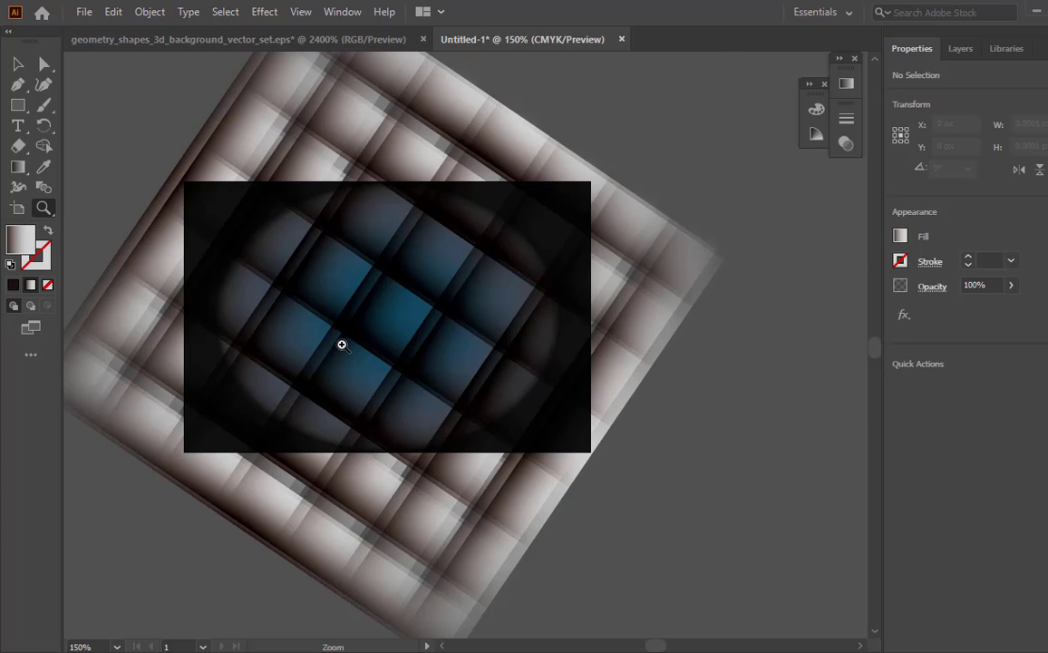
click(342, 344)
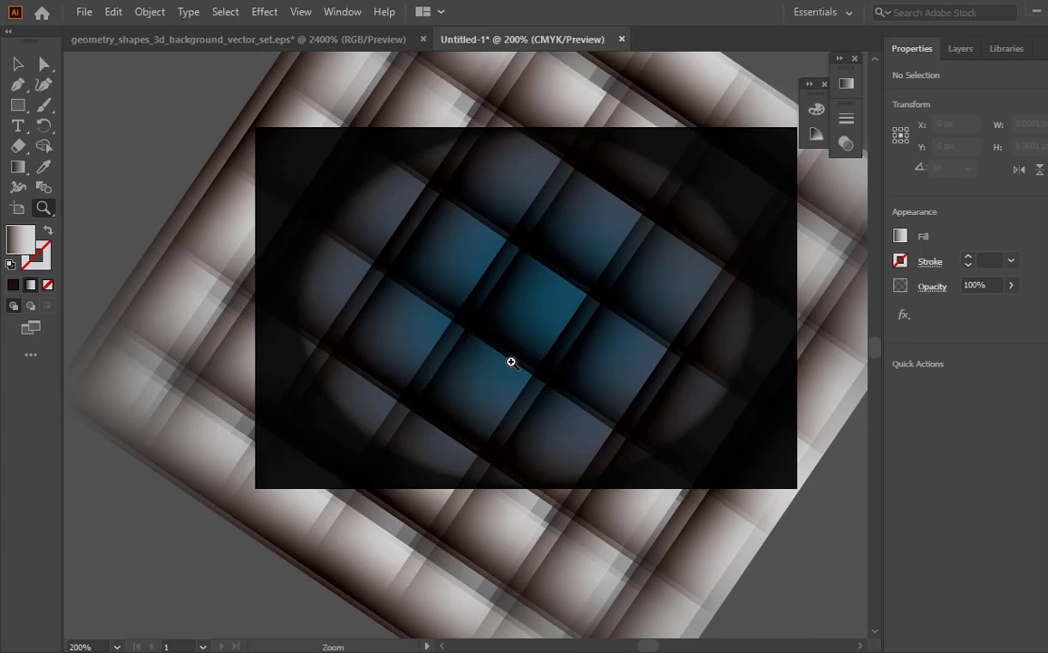
key(v)
drag(199, 332, 199, 328)
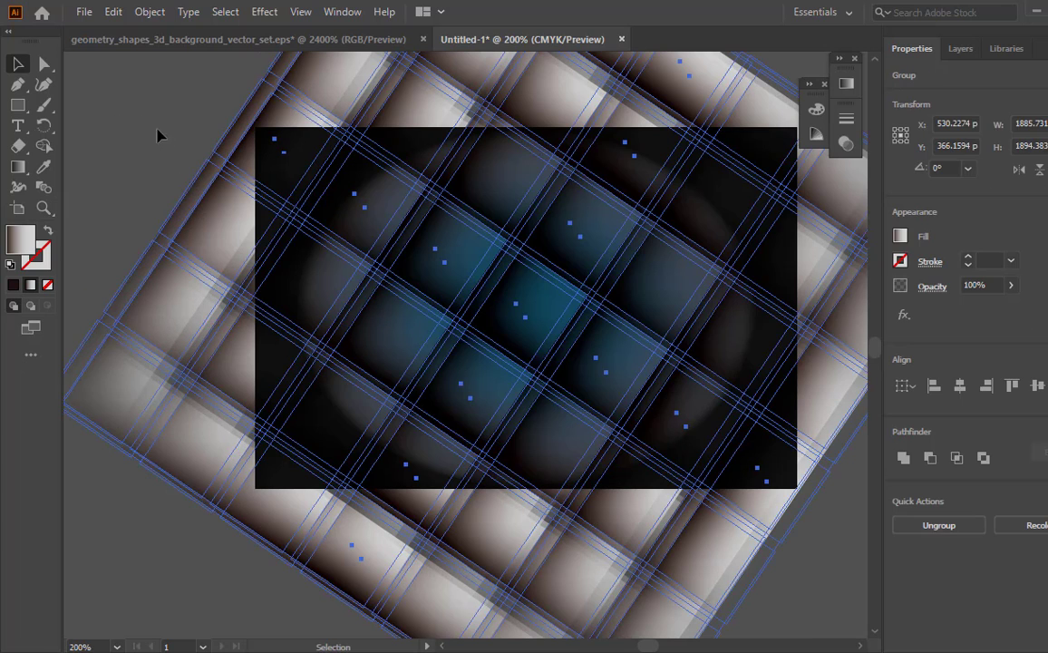
click(151, 12)
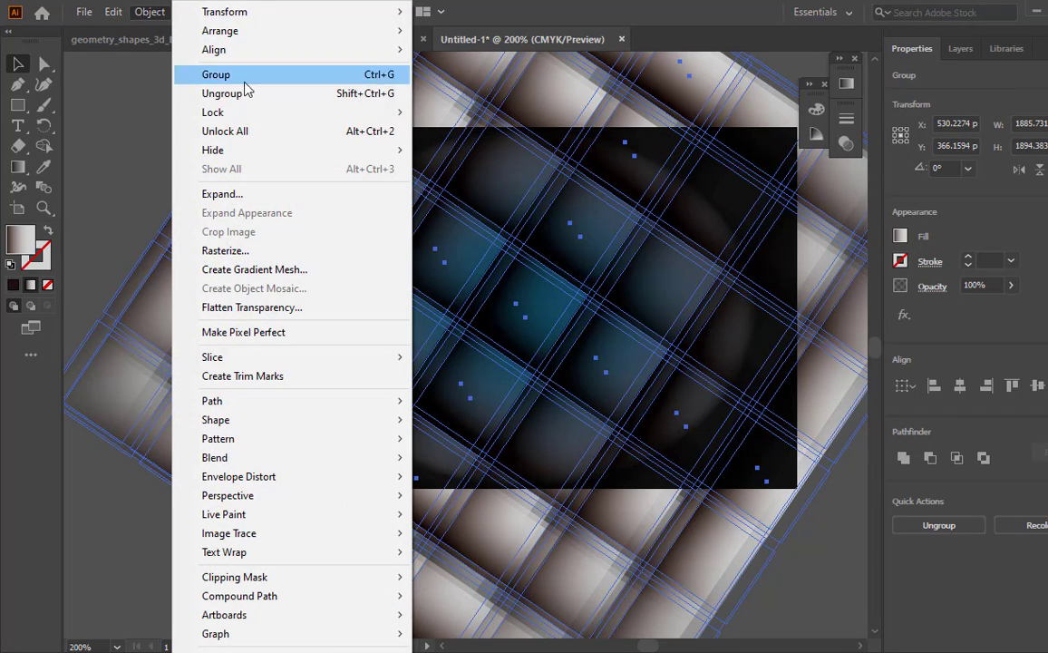
click(383, 131)
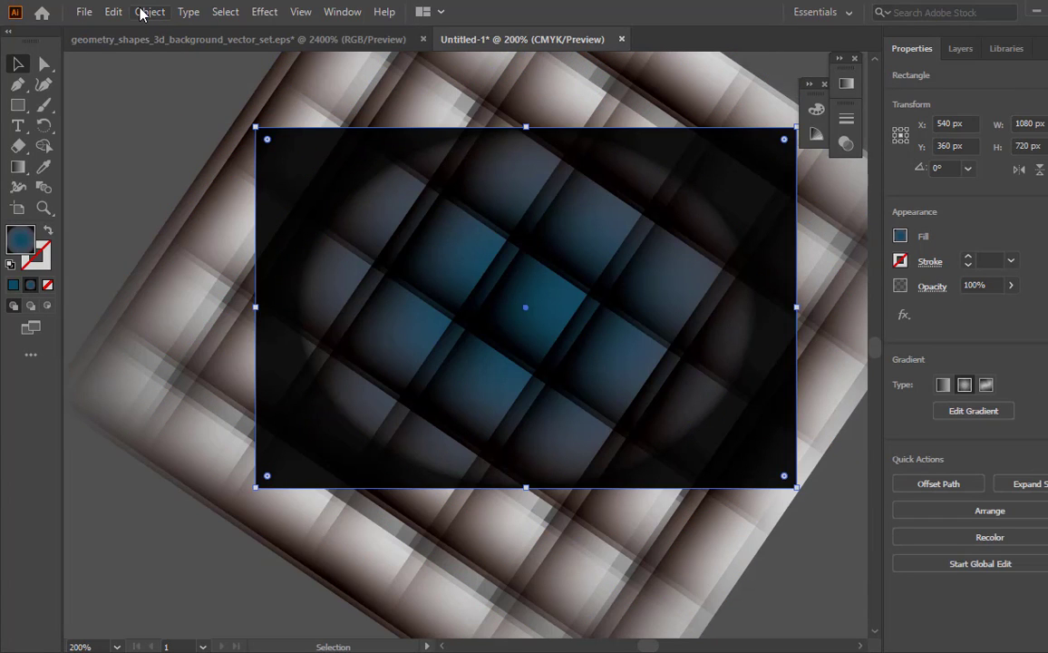
- Select both grid groups and lock them, leaving the background rectangle editable
click(162, 399)
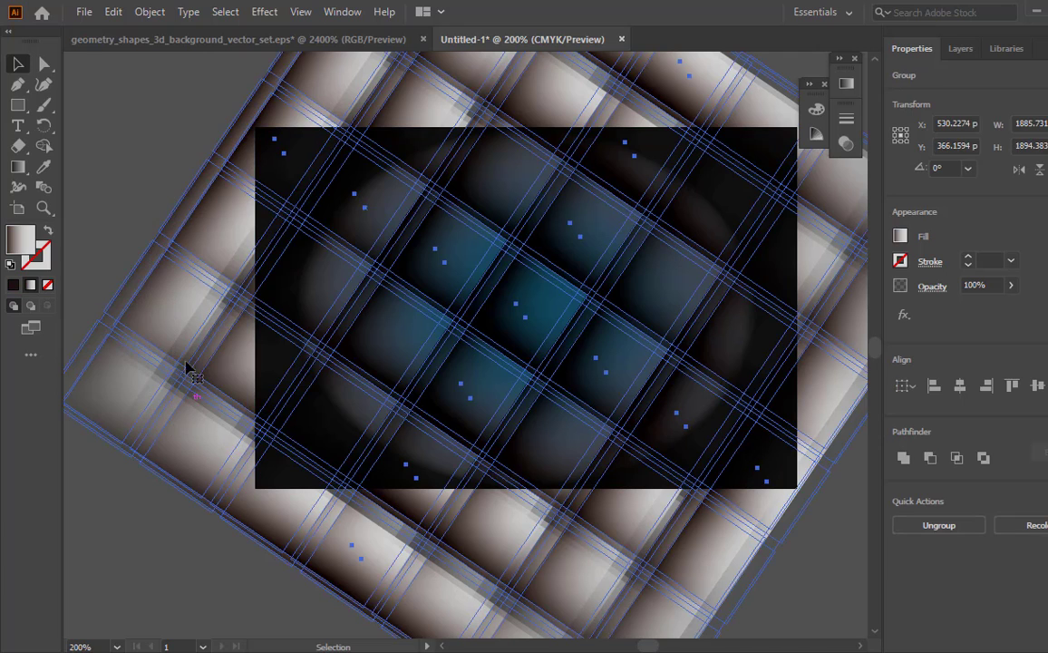
click(150, 11)
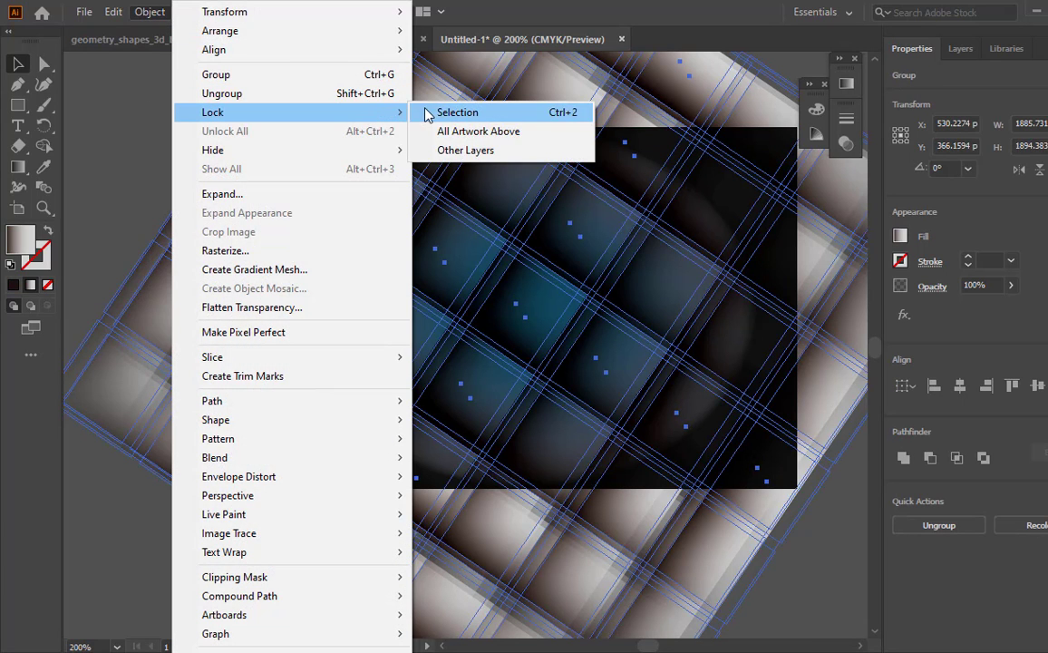
click(431, 110)
- Select the background rectangle and stretch its radial gradient vertically to an aspect ratio of about 84.8%
key(ctrl+a)
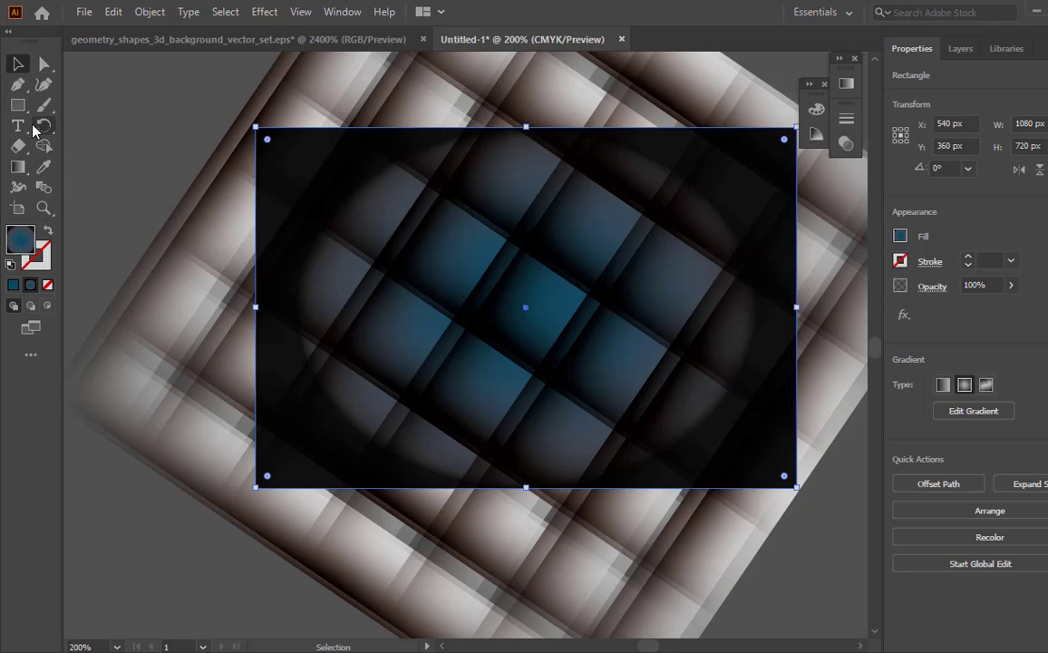
click(18, 166)
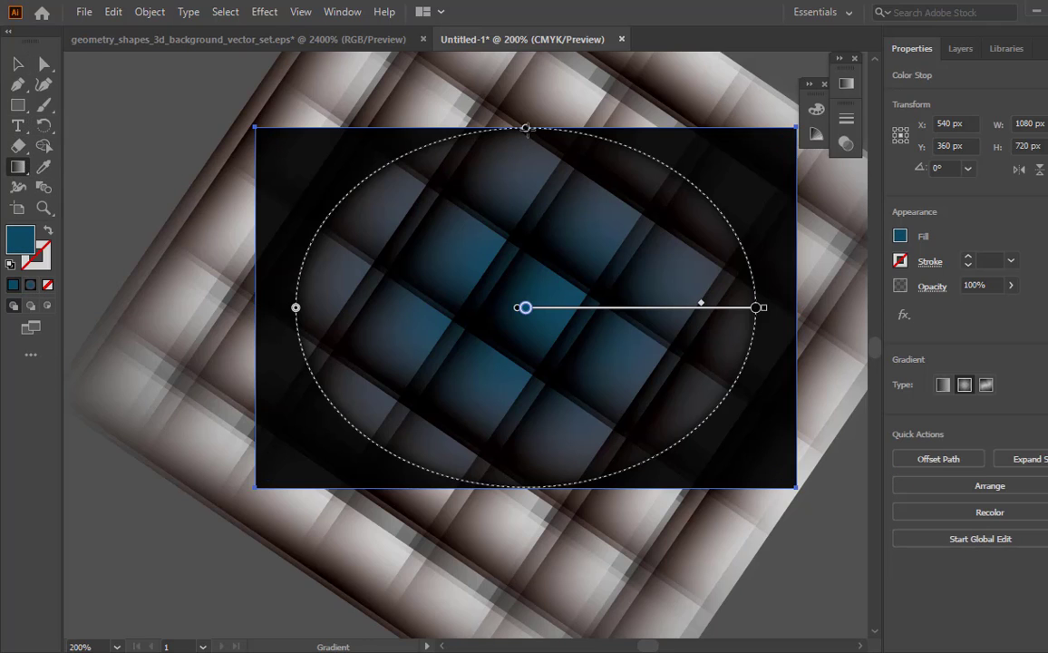
drag(526, 128, 528, 114)
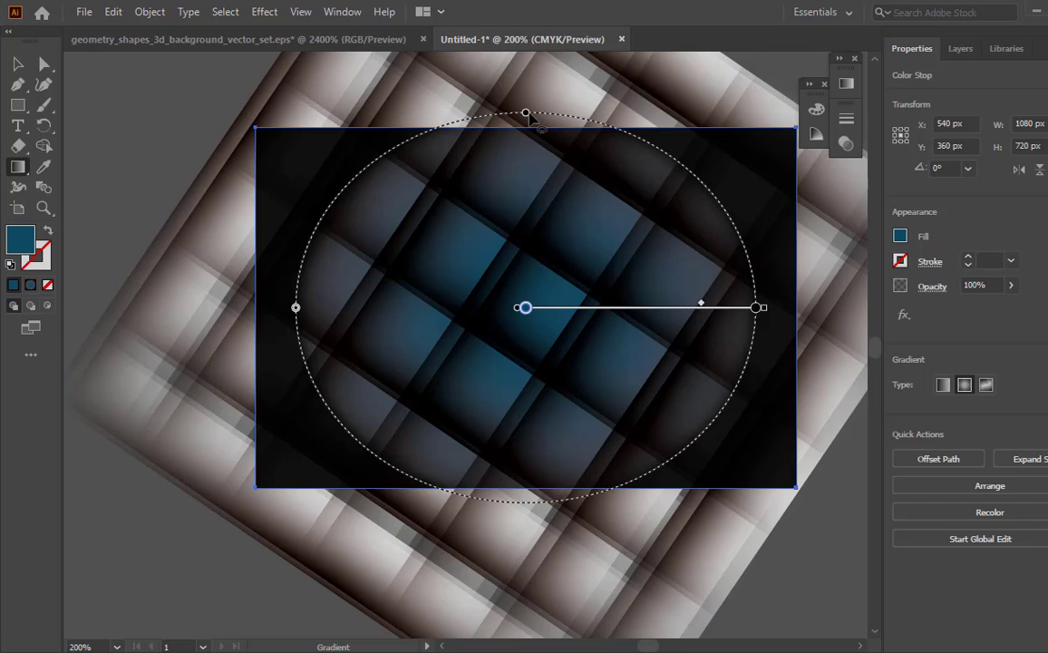
- Move the midpoint between the background gradient's blue and black stops outward to 87%
click(846, 83)
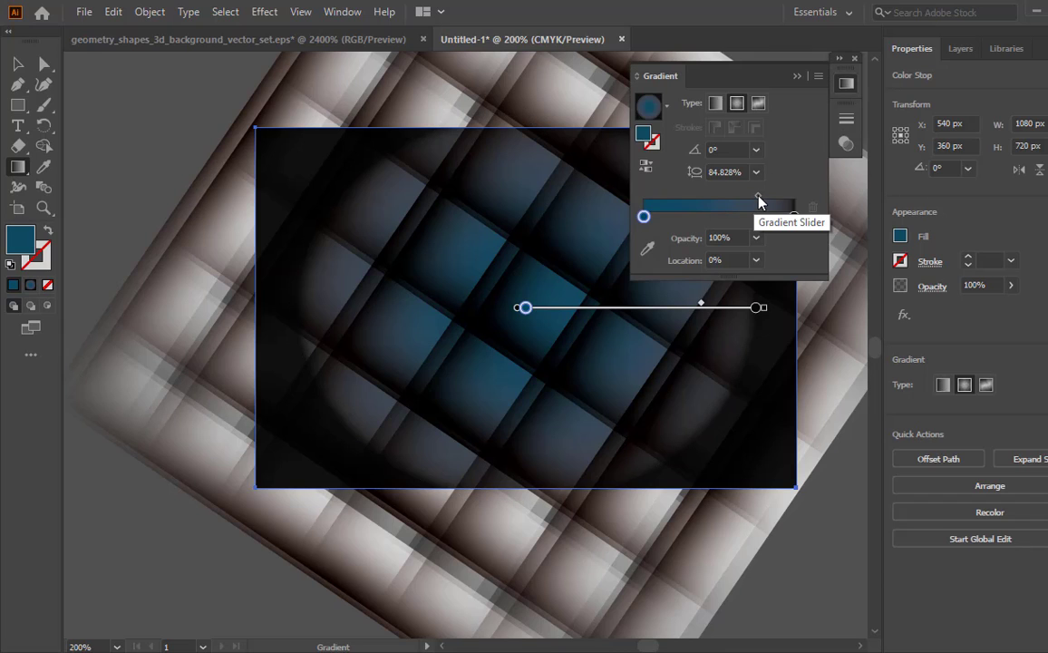
drag(759, 201, 779, 204)
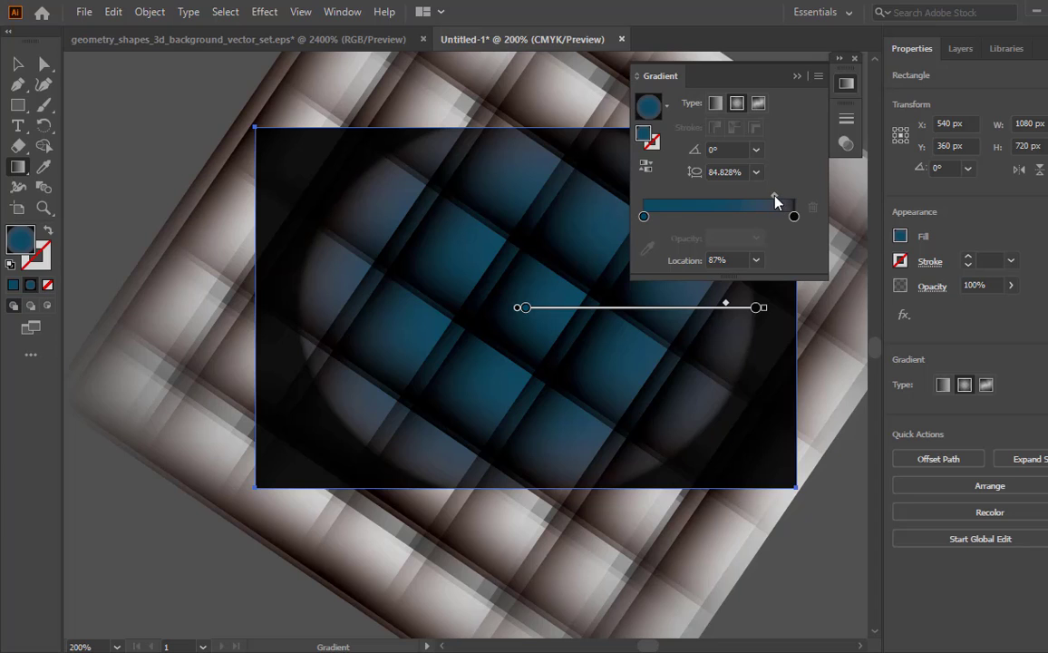
click(797, 77)
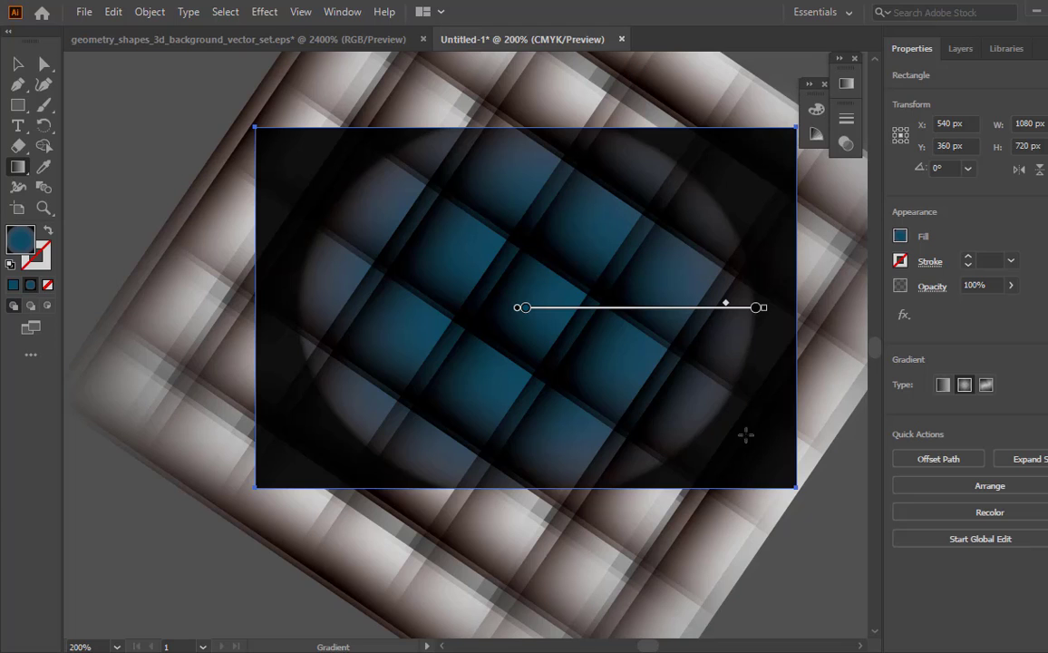
scroll(406, 425, down, 2)
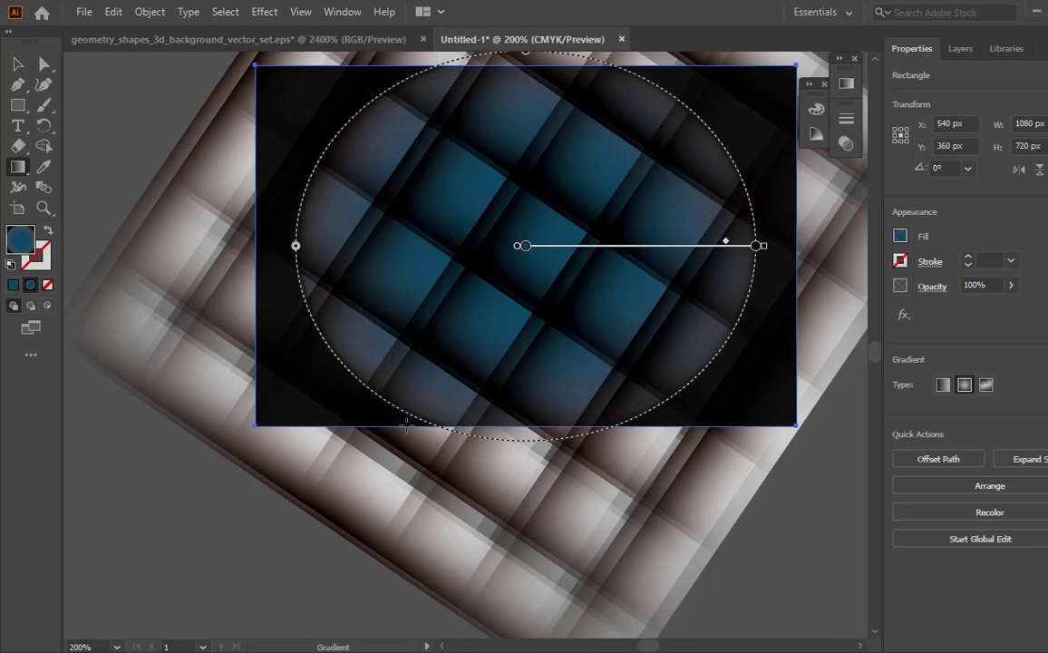
scroll(406, 426, up, 2)
key(v)
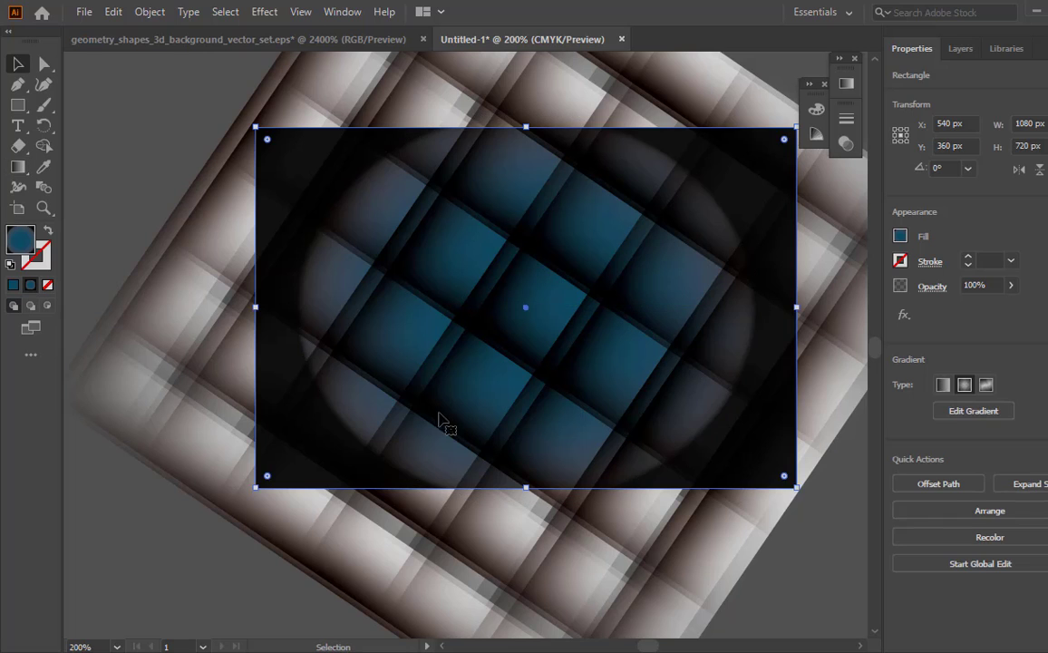
- Copy the background gradient rectangle and paste the duplicate directly in front of it
key(z)
alt+click(633, 355)
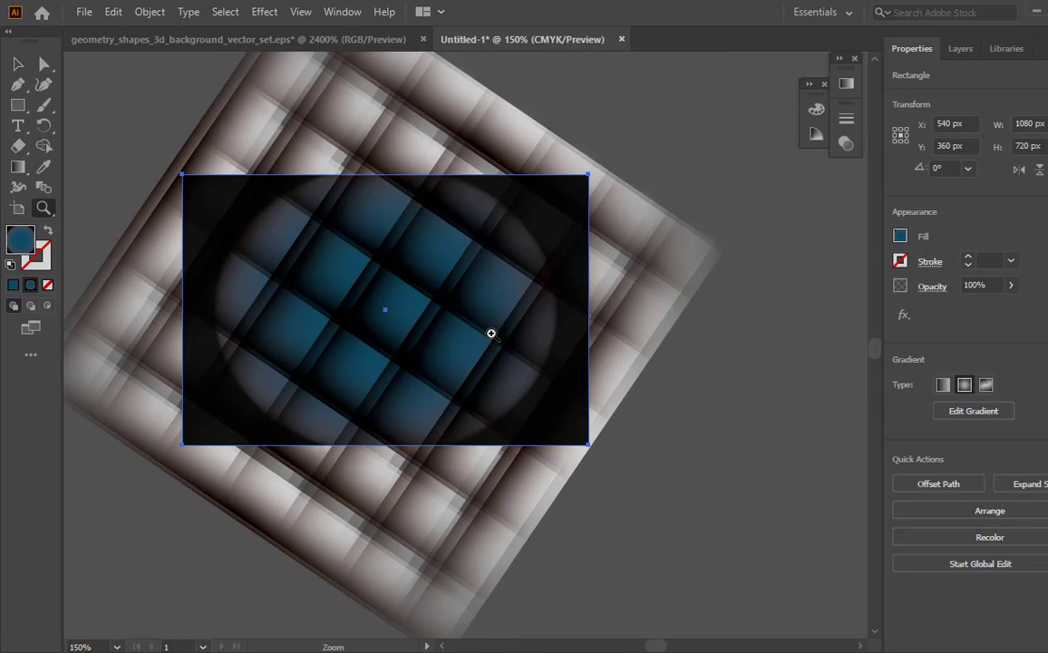
alt+click(491, 335)
alt+click(449, 332)
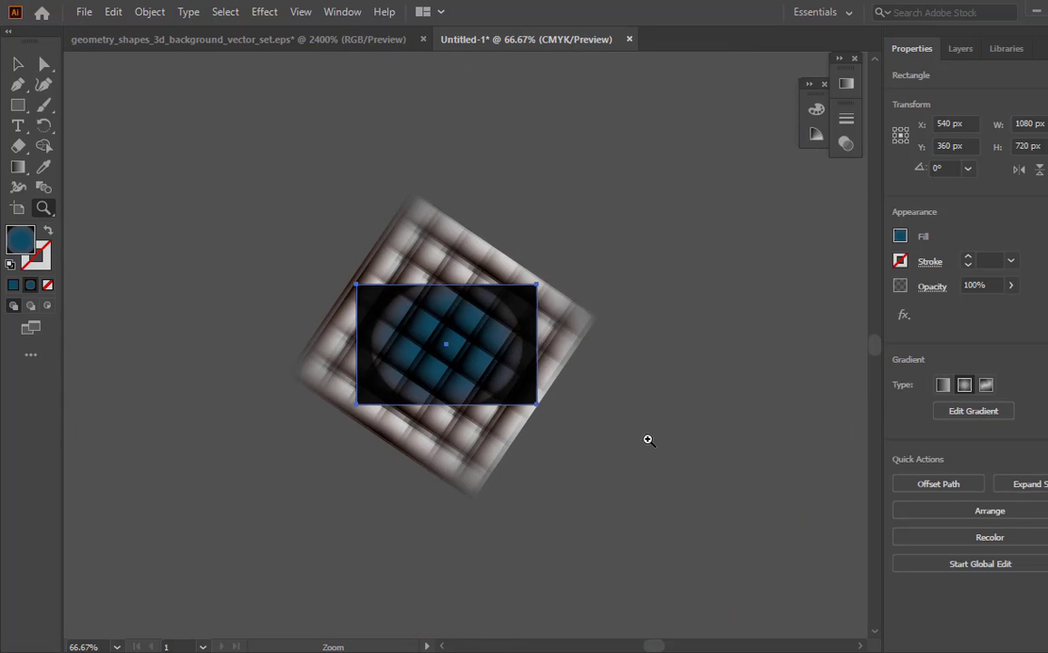
key(v)
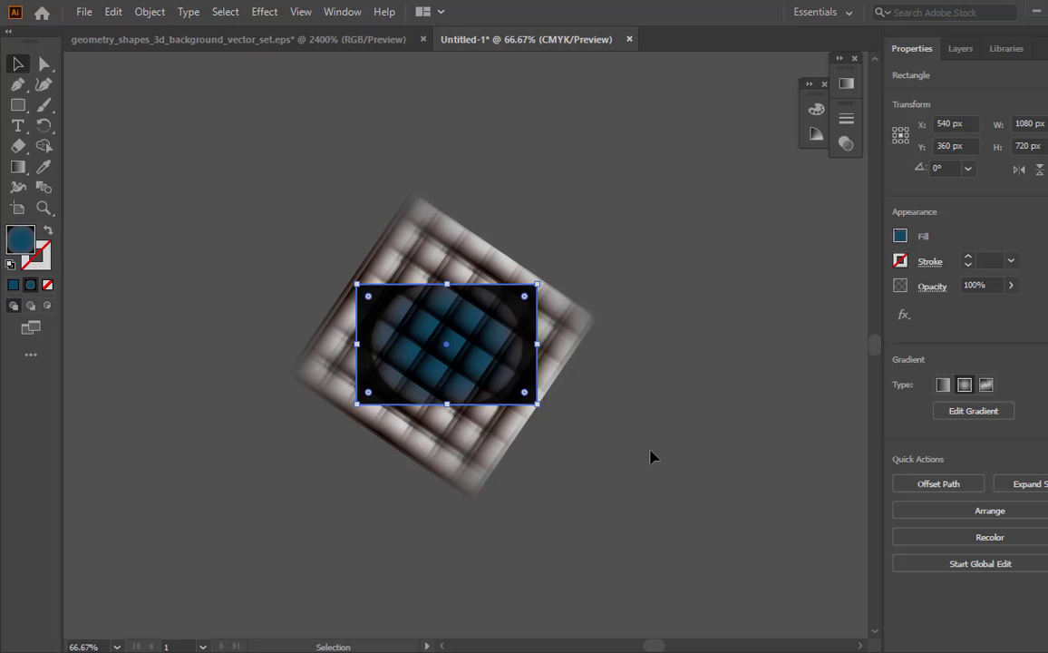
click(116, 14)
click(145, 95)
click(110, 15)
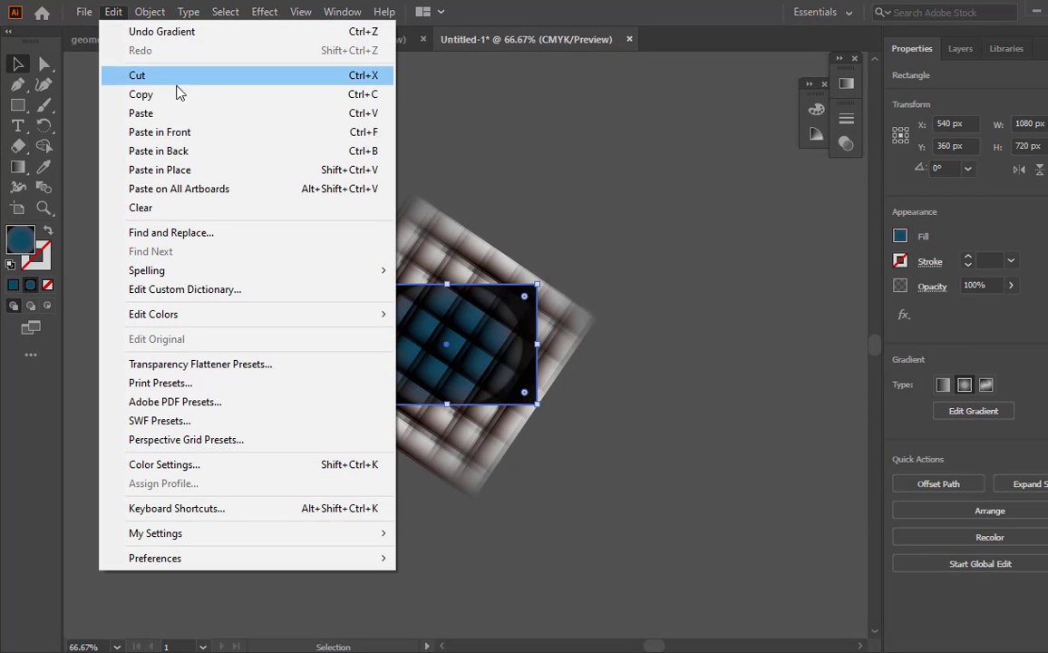
click(177, 132)
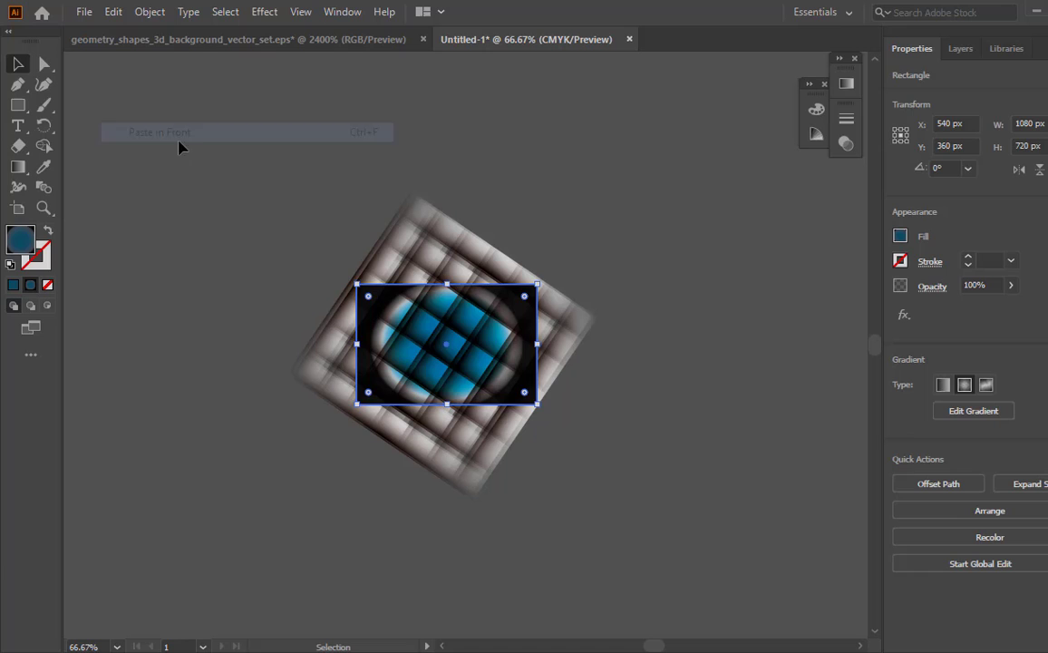
- Bring the duplicated gradient rectangle to the front of the stacking order and deselect it
click(214, 292)
right_click(370, 399)
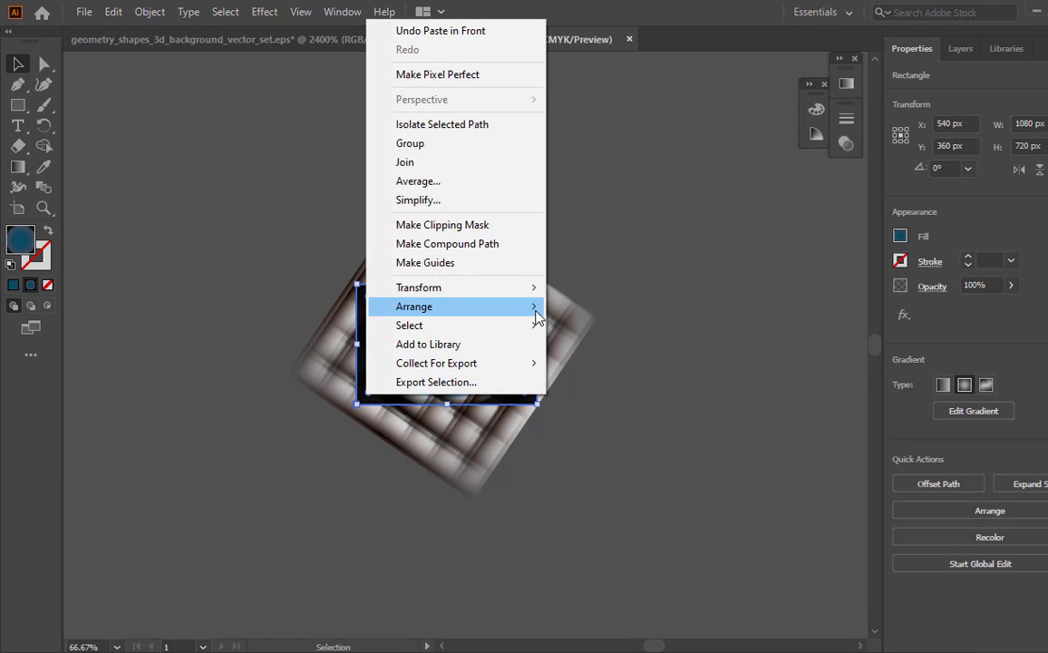
mouse_move(536, 316)
click(603, 306)
click(279, 247)
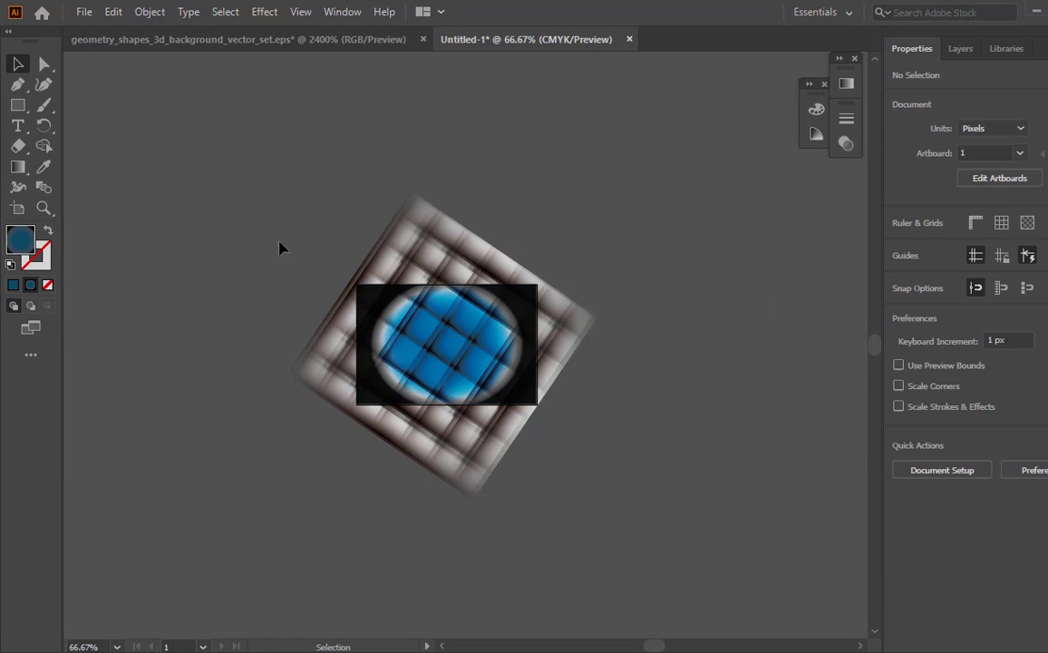
click(484, 374)
right_click(399, 363)
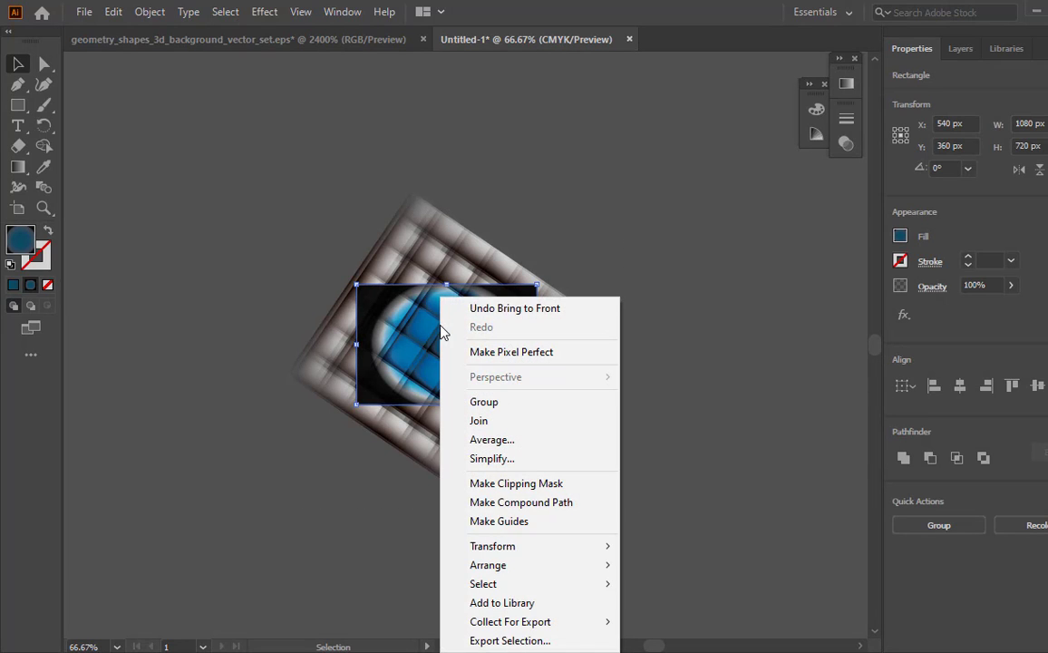
click(210, 122)
- Unlock all artwork, then select everything and make a clipping mask that crops the grids and background to the front rectangle
click(150, 10)
click(234, 133)
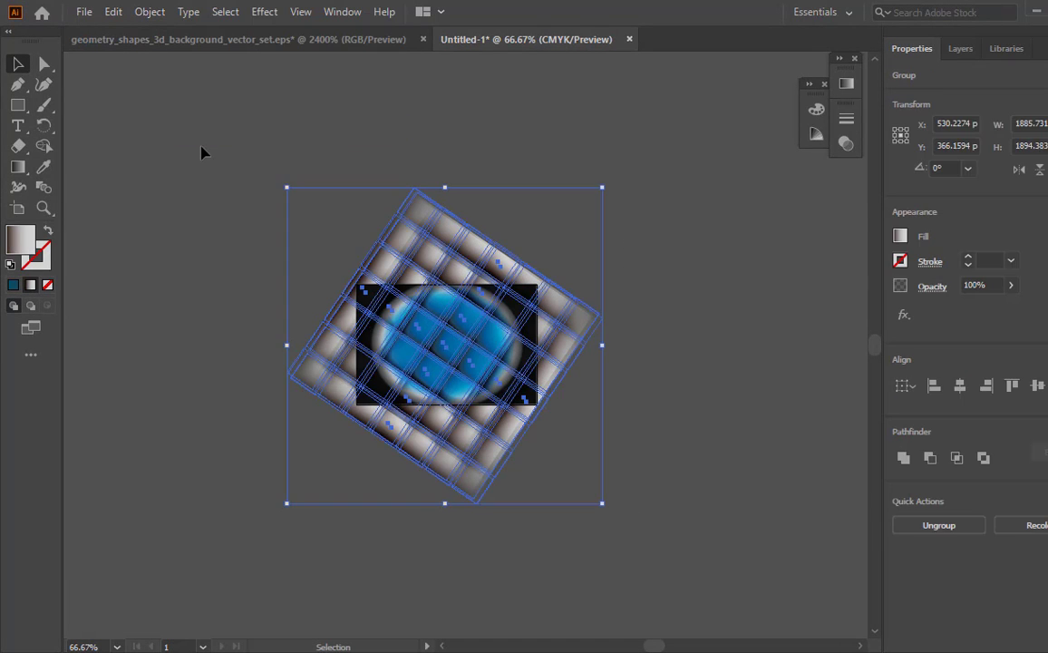
click(199, 140)
drag(200, 141, 679, 515)
right_click(474, 345)
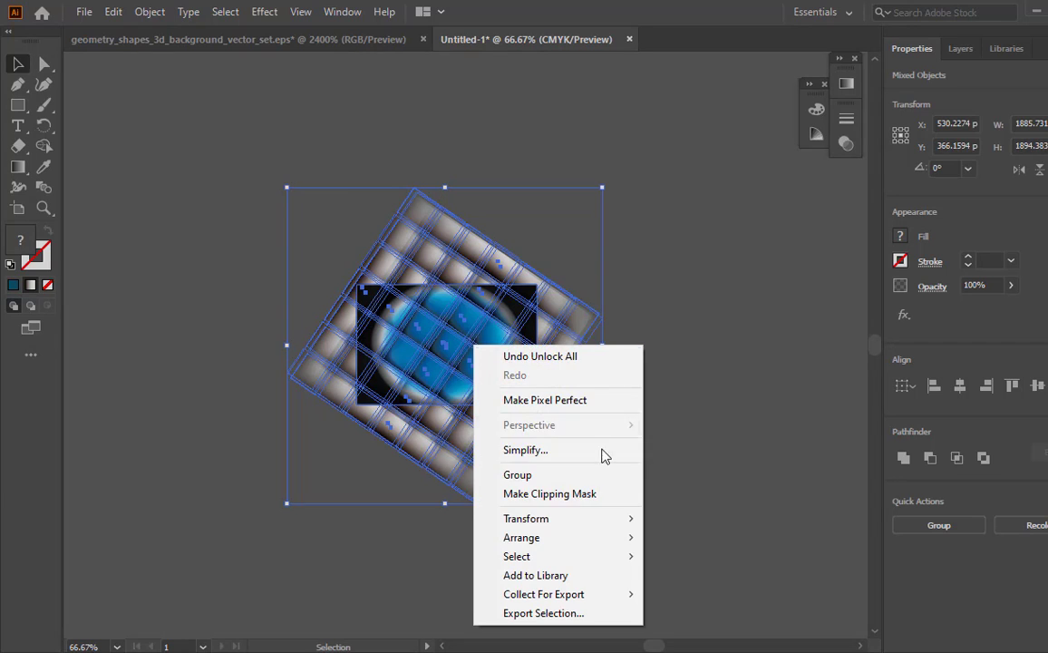
click(599, 495)
click(589, 499)
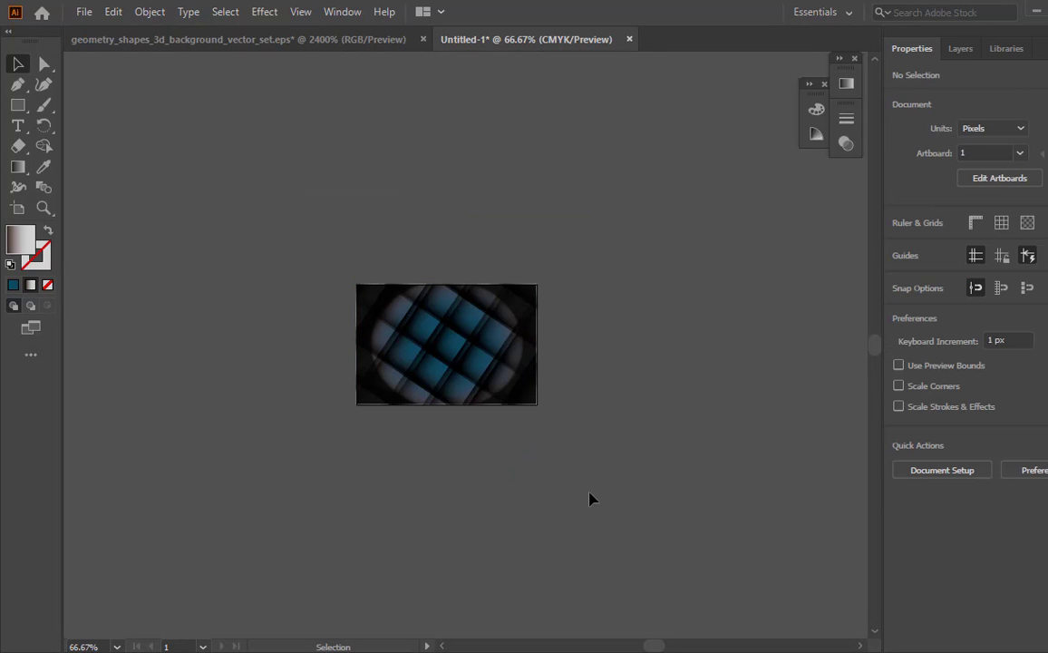